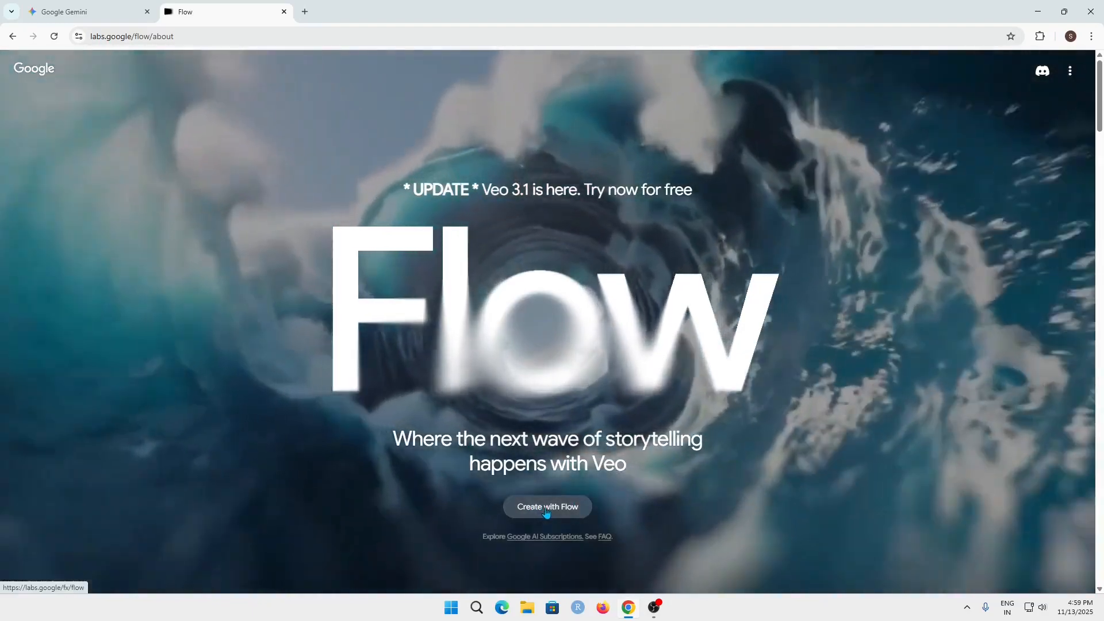
- Start creating with Flow, sign in with a Google account, and open a new project
{"action": "left_click", "coordinate": [546, 508]}
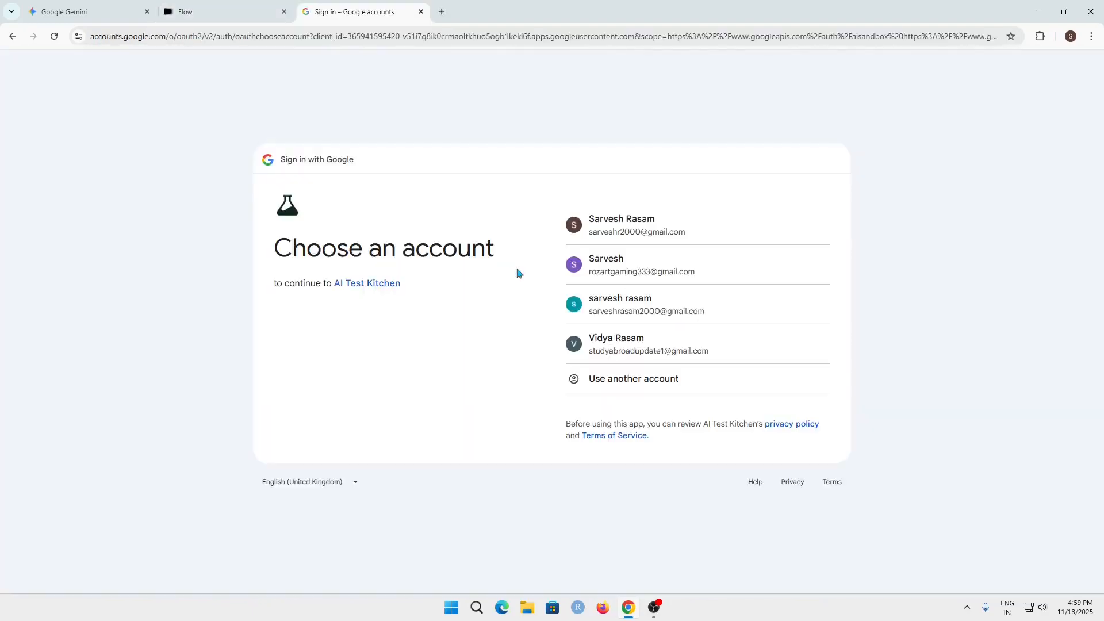
{"action": "left_click", "coordinate": [751, 309]}
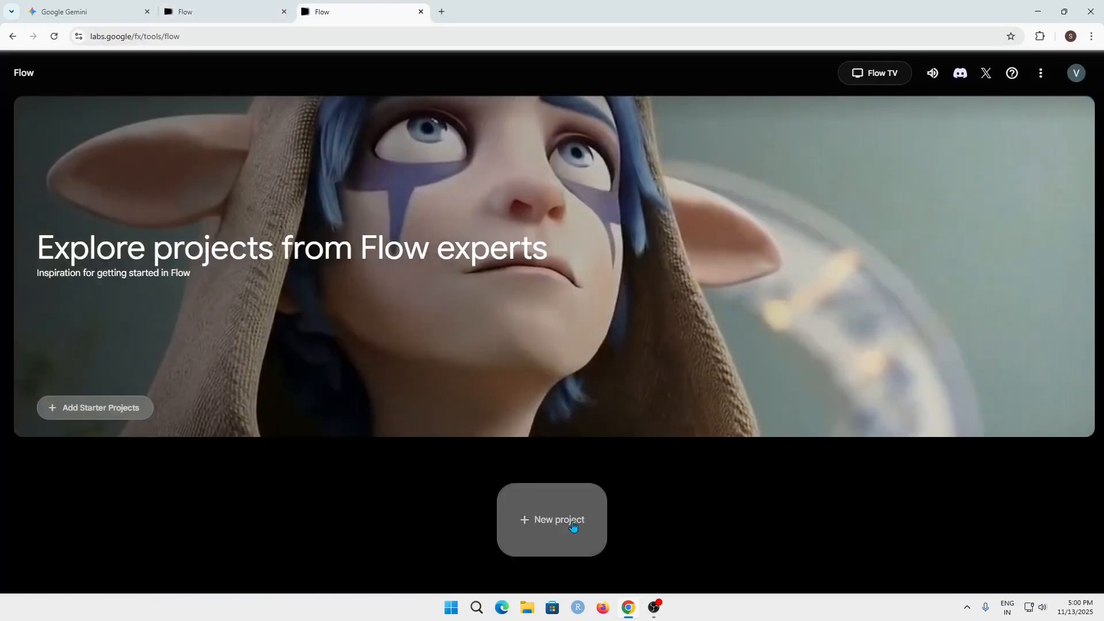
{"action": "left_click", "coordinate": [573, 525]}
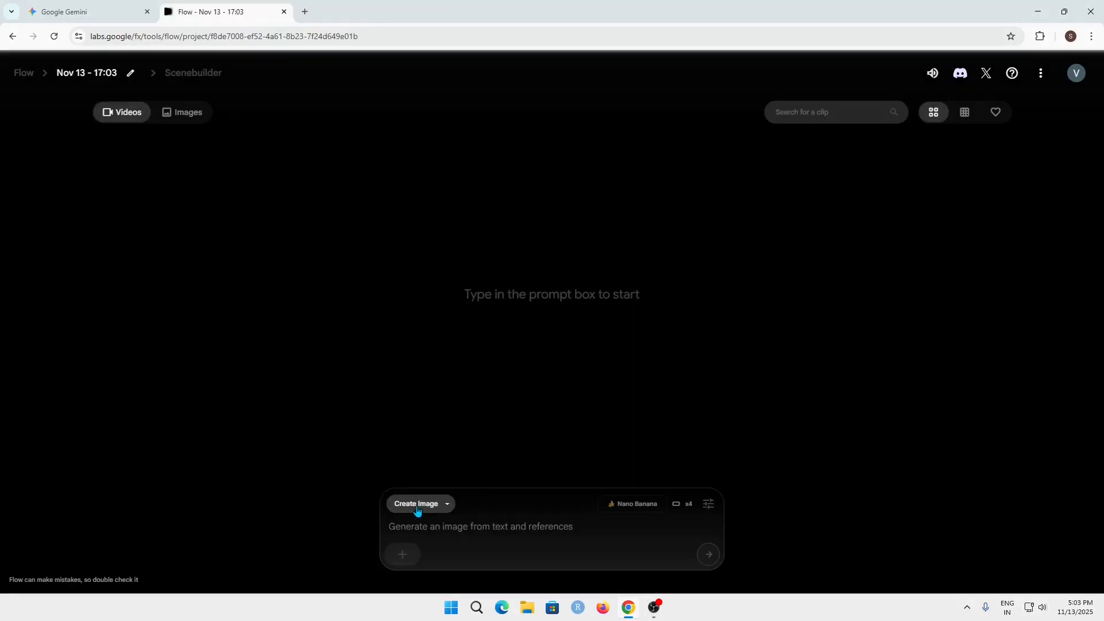
- In Create Image mode, enter the prompt "A woman with bright blue hair and a distinct silver necklace."
{"action": "left_click", "coordinate": [419, 505]}
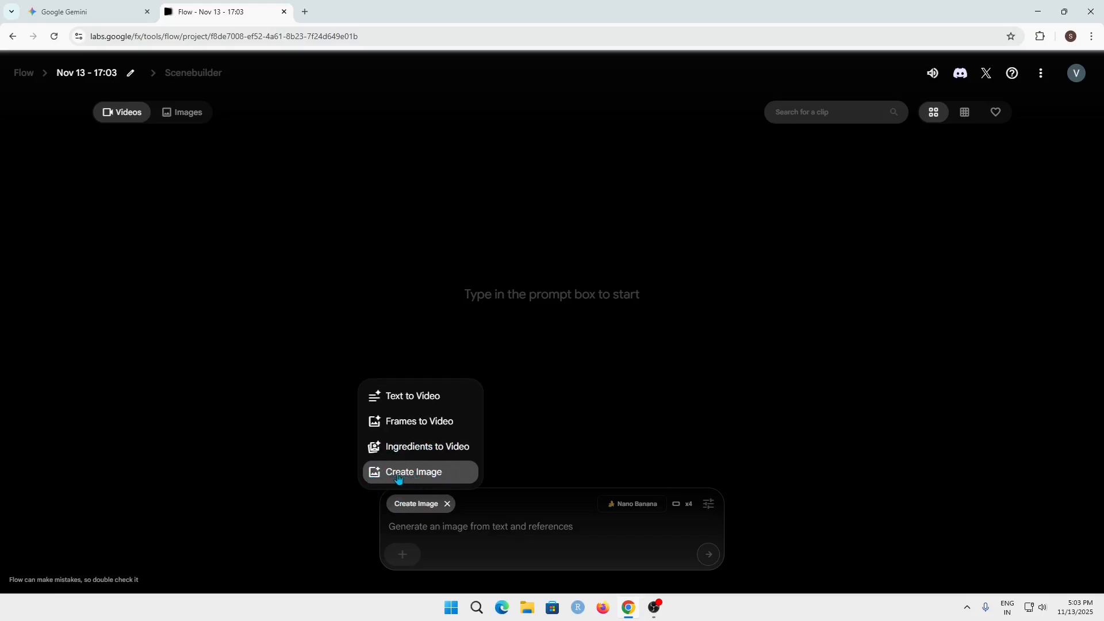
{"action": "left_click", "coordinate": [524, 534]}
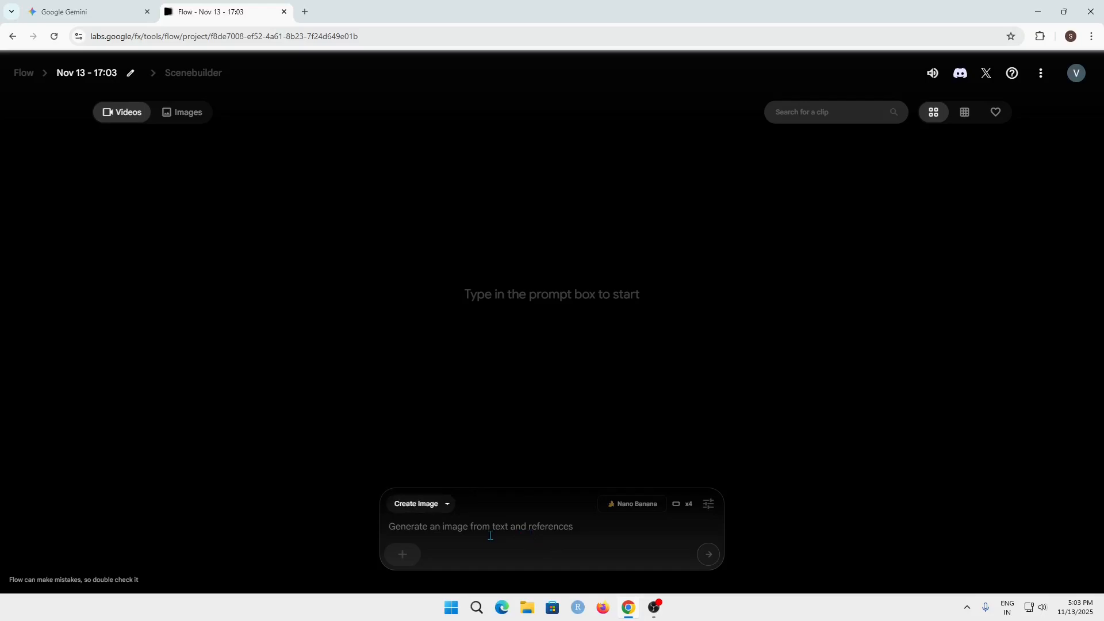
{"action": "type", "text": "A woman with bright blue hair and a distinct silver necklace."}
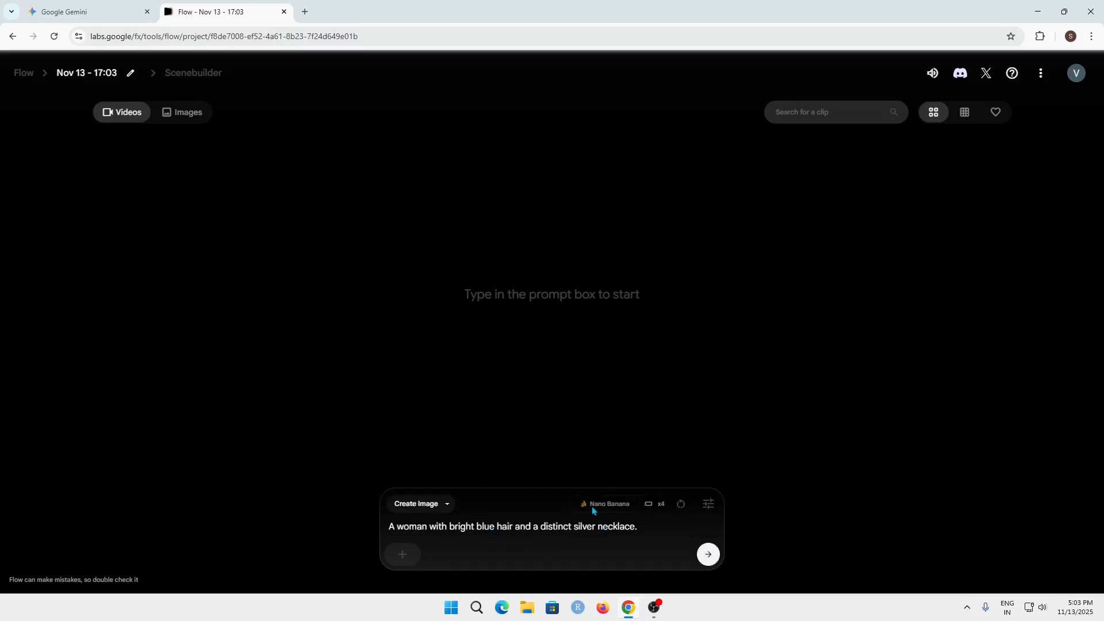
- Review the image generation settings, keeping the Nano Banana model and 4 outputs per prompt
{"action": "triple_click", "coordinate": [708, 504]}
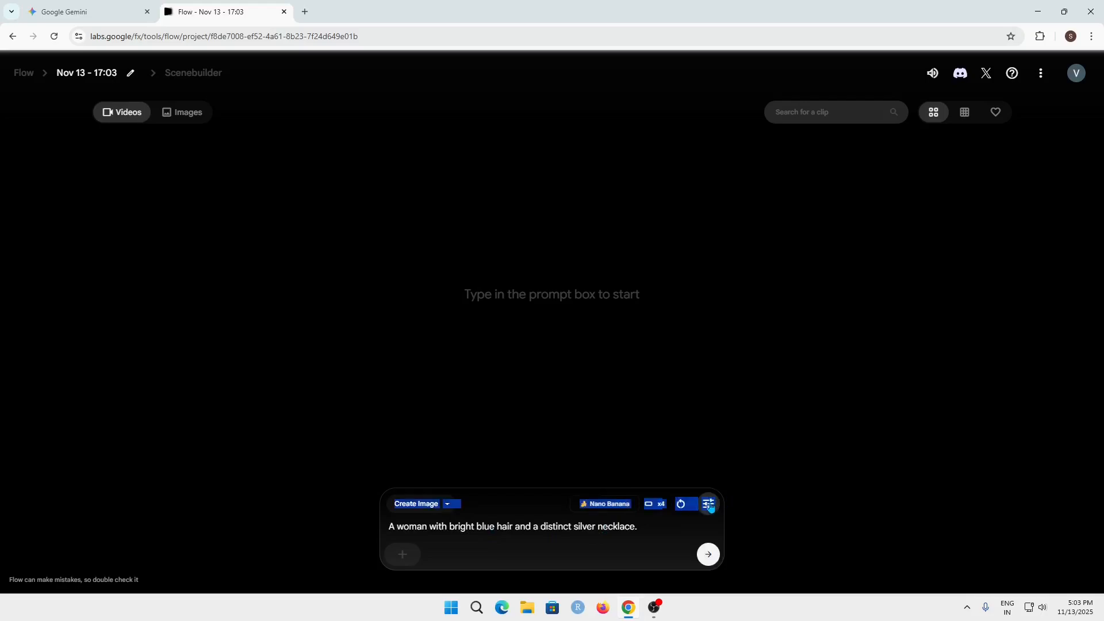
{"action": "left_click", "coordinate": [684, 528]}
{"action": "left_click", "coordinate": [708, 503]}
{"action": "left_click", "coordinate": [529, 440]}
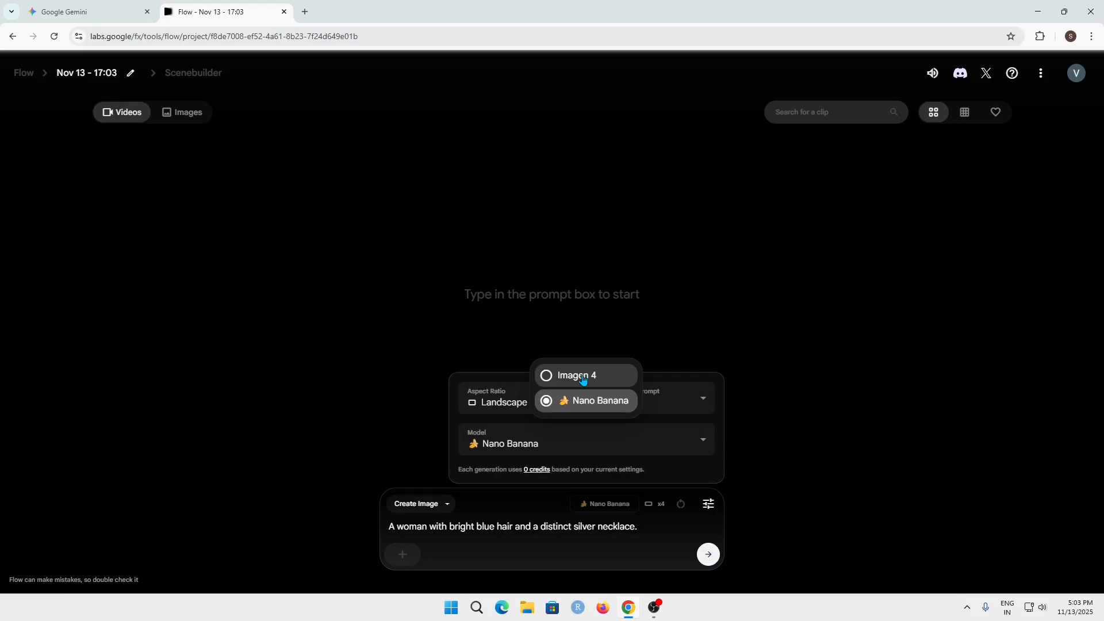
{"action": "left_click", "coordinate": [619, 449]}
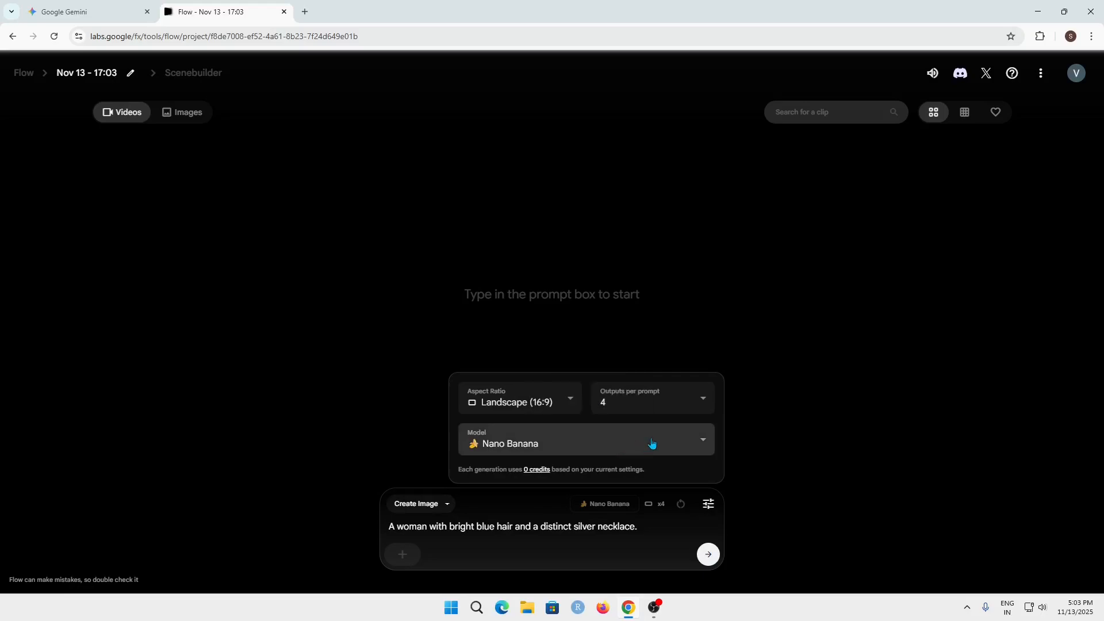
{"action": "left_click", "coordinate": [640, 402]}
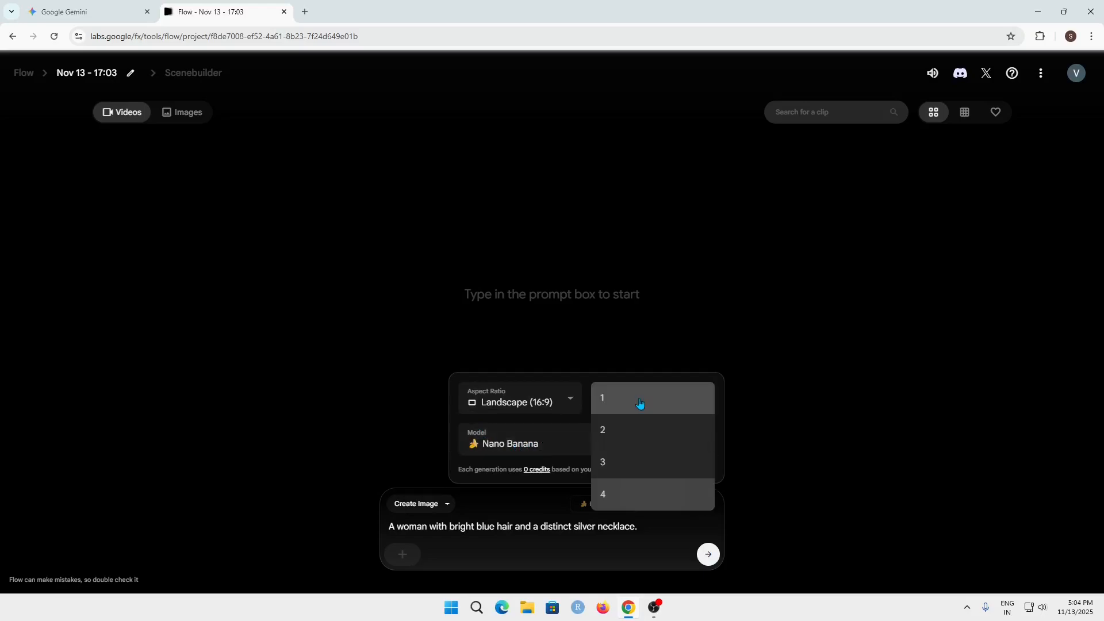
{"action": "left_click", "coordinate": [626, 498]}
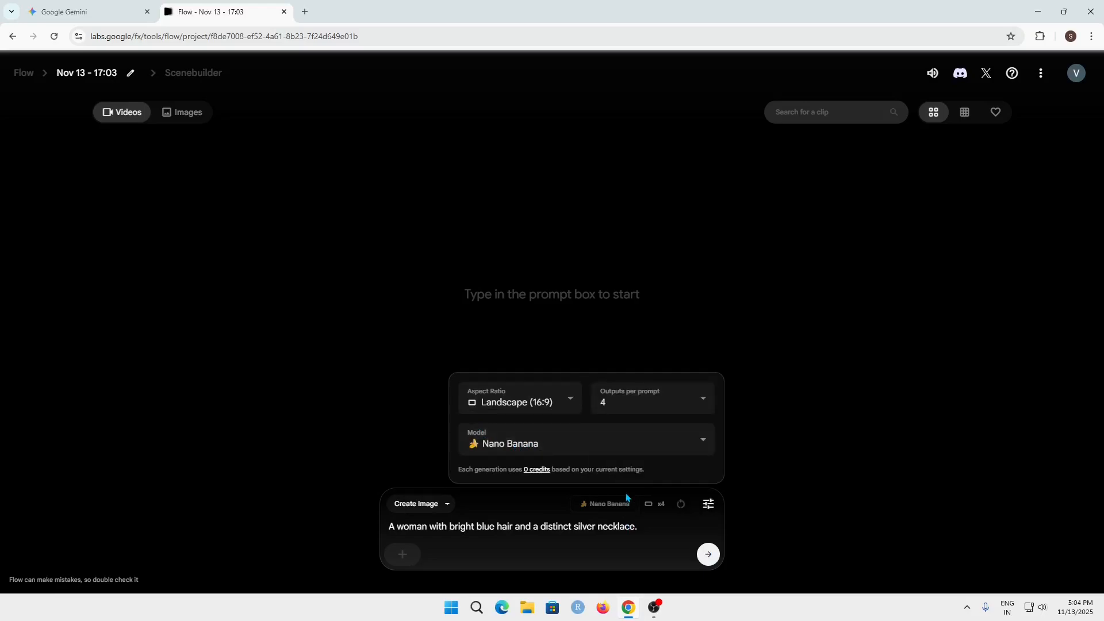
- Generate the images of the blue-haired woman from the entered prompt and look through them
{"action": "triple_click", "coordinate": [643, 523]}
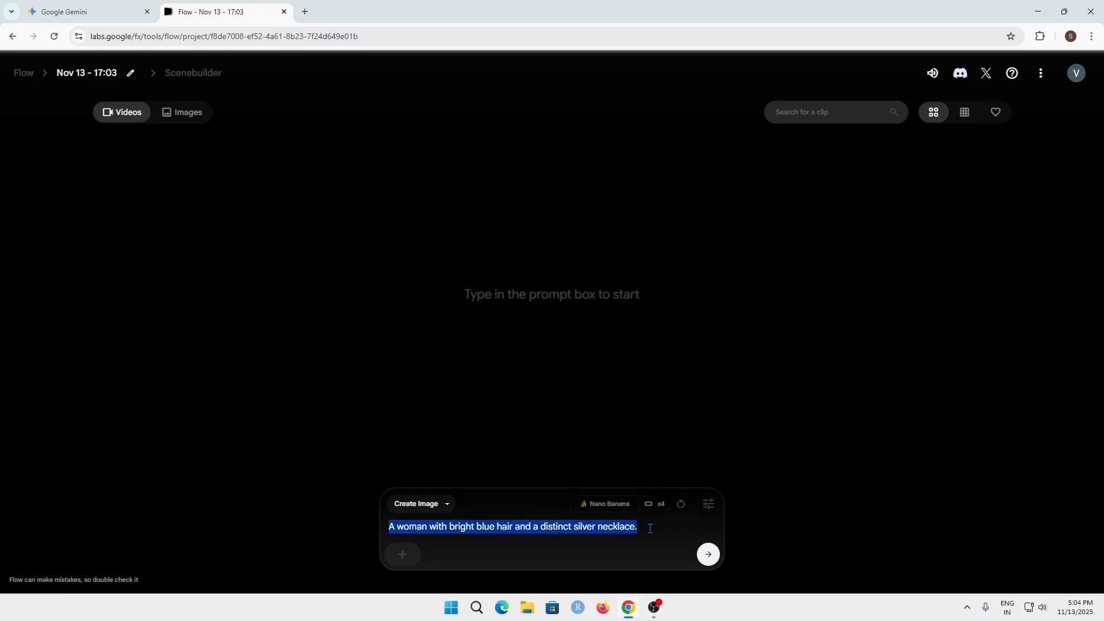
{"action": "left_click", "coordinate": [650, 528]}
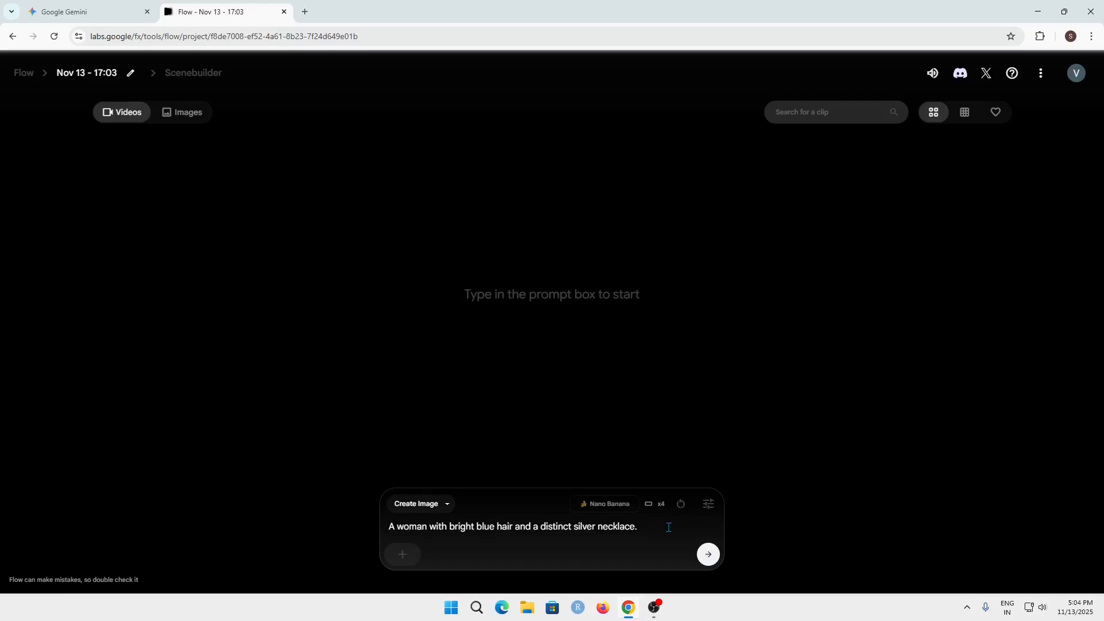
{"action": "left_click", "coordinate": [710, 561]}
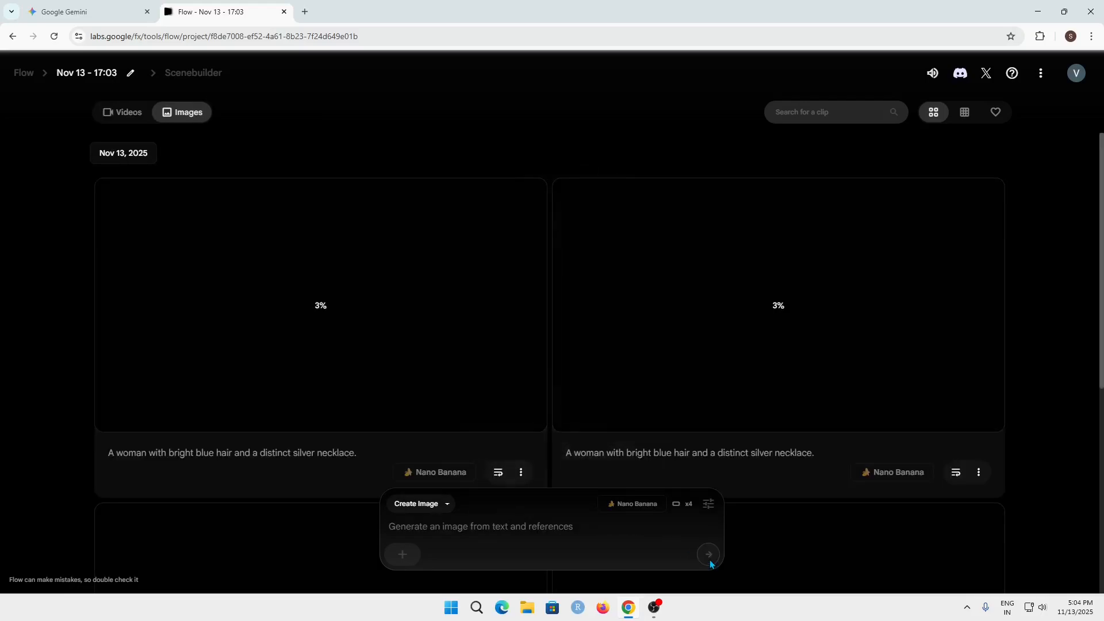
{"action": "scroll", "coordinate": [602, 323], "scroll_direction": "down", "scroll_amount": 5}
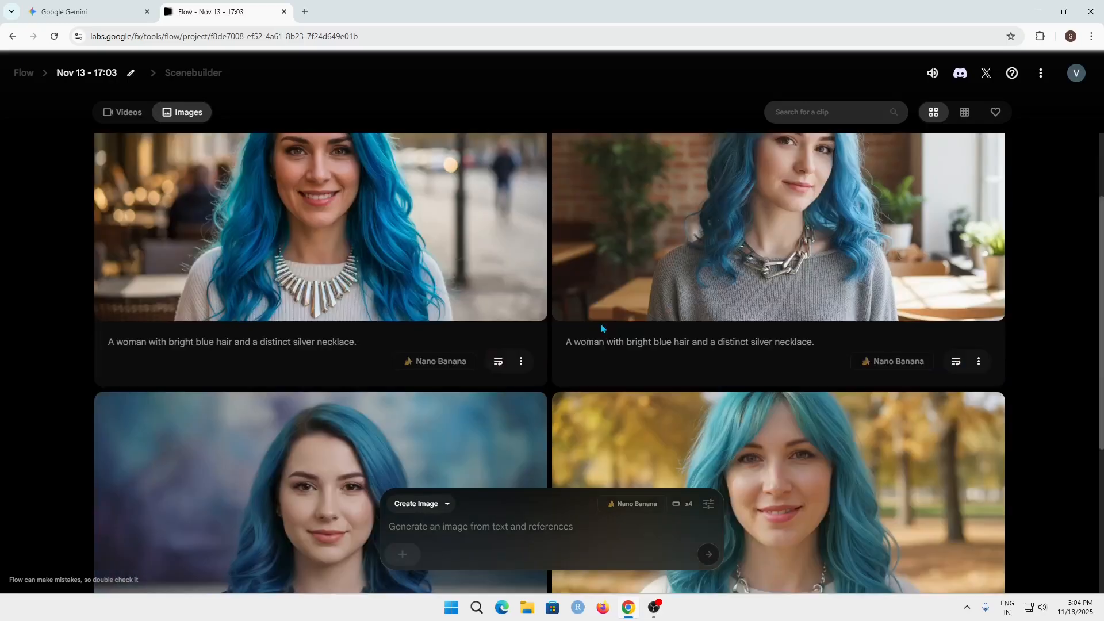
{"action": "scroll", "coordinate": [791, 328], "scroll_direction": "up", "scroll_amount": 5}
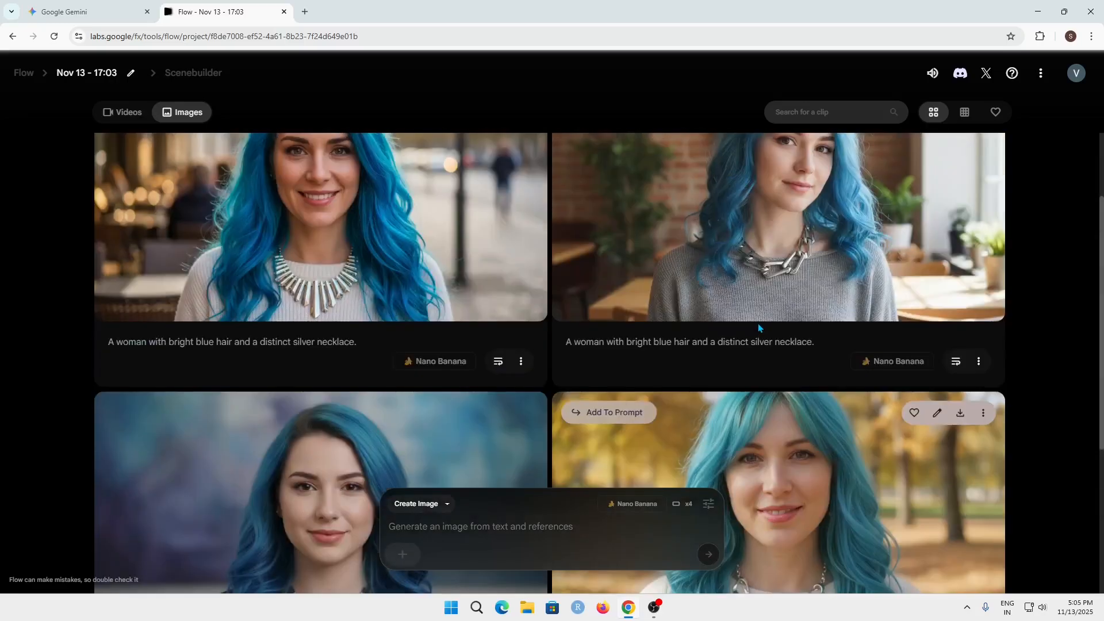
- Switch the prompt mode to Ingredients to Video and inspect the portrait with the brick wall in the image editor
{"action": "left_click", "coordinate": [423, 504]}
{"action": "left_click", "coordinate": [419, 449]}
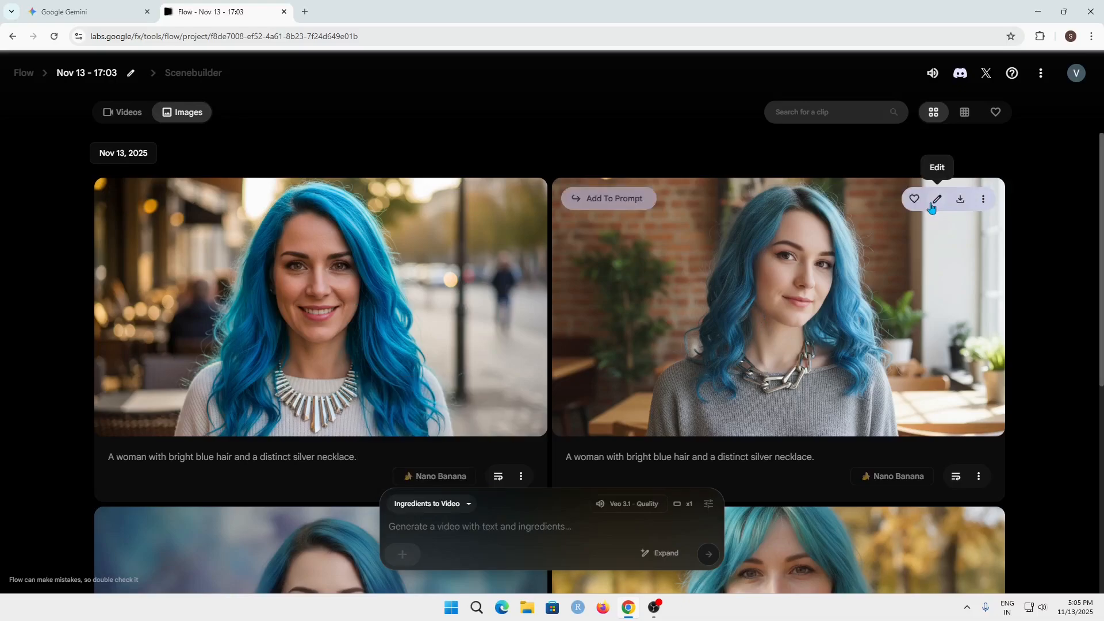
{"action": "left_click", "coordinate": [937, 199]}
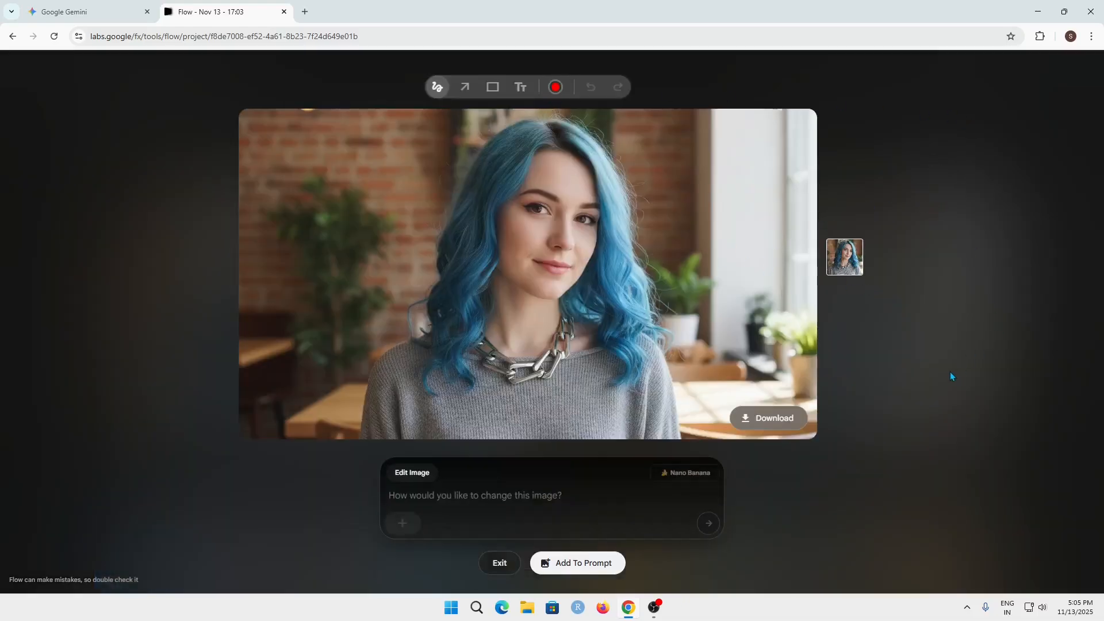
{"action": "left_click", "coordinate": [499, 562]}
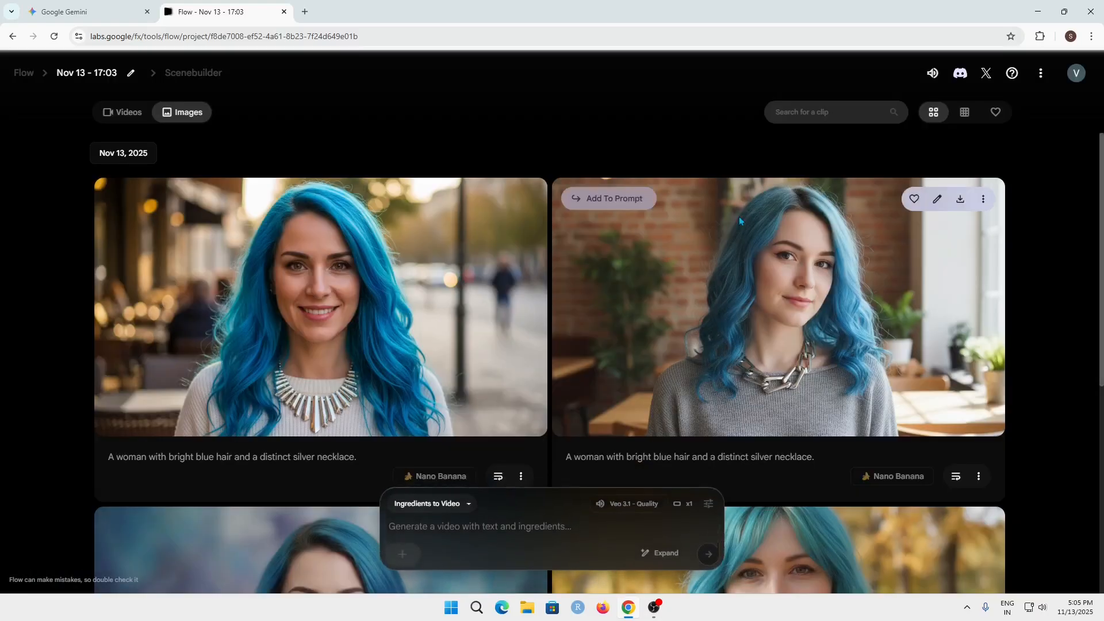
- Add the portrait with the brick wall to the video prompt as an ingredient
{"action": "left_click", "coordinate": [608, 198]}
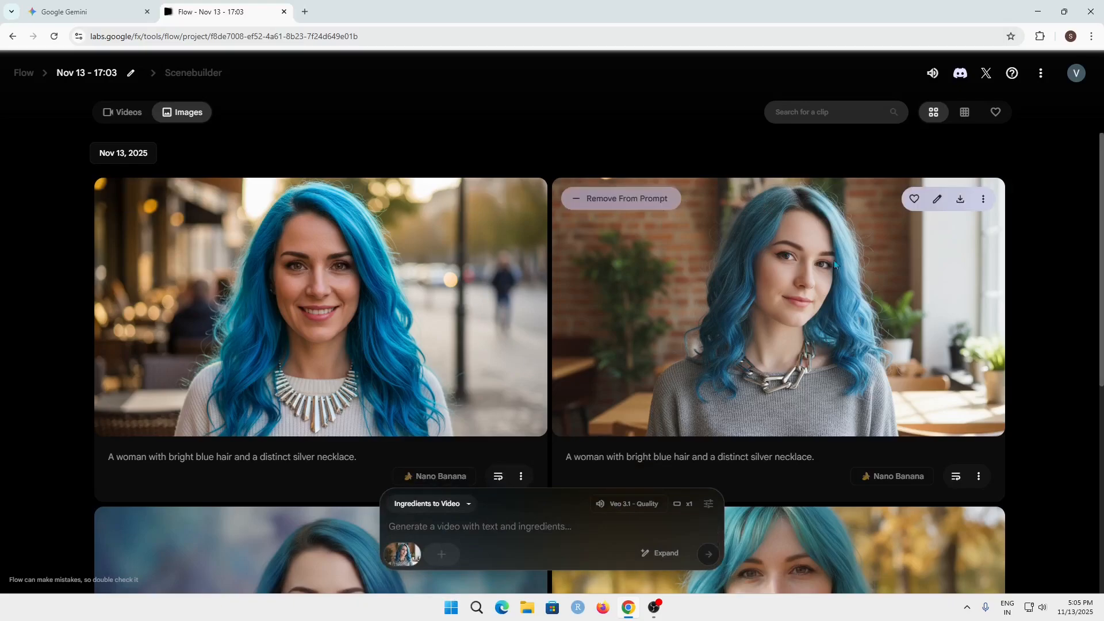
{"action": "left_click", "coordinate": [621, 200]}
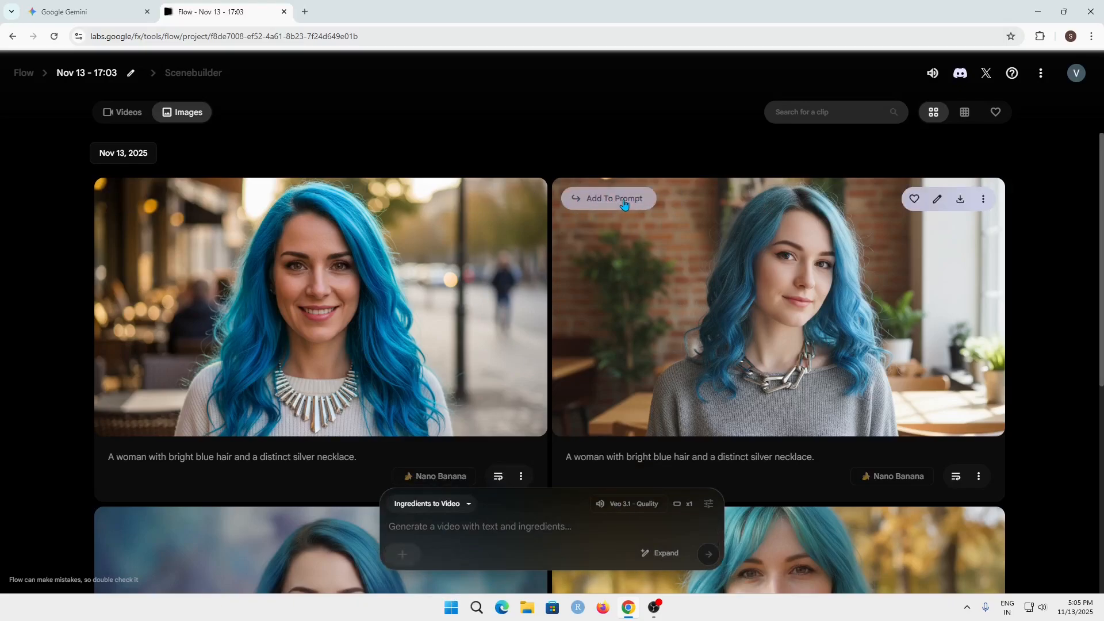
{"action": "left_click", "coordinate": [628, 204]}
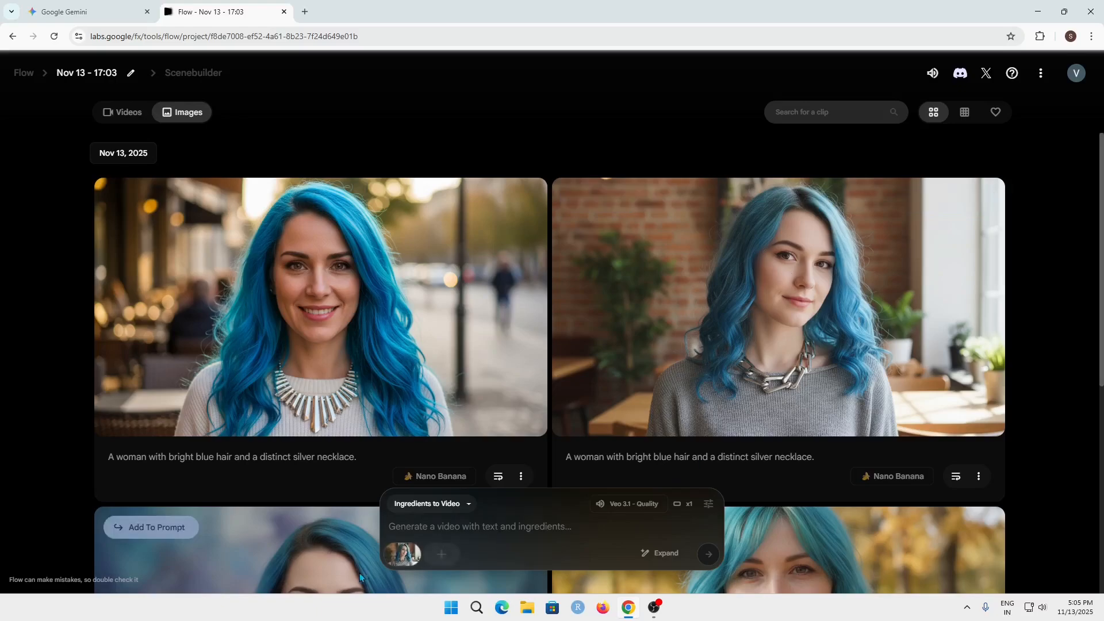
- Look over the generated portraits and the prompt modes offered for video and image creation
{"action": "mouse_move", "coordinate": [422, 542]}
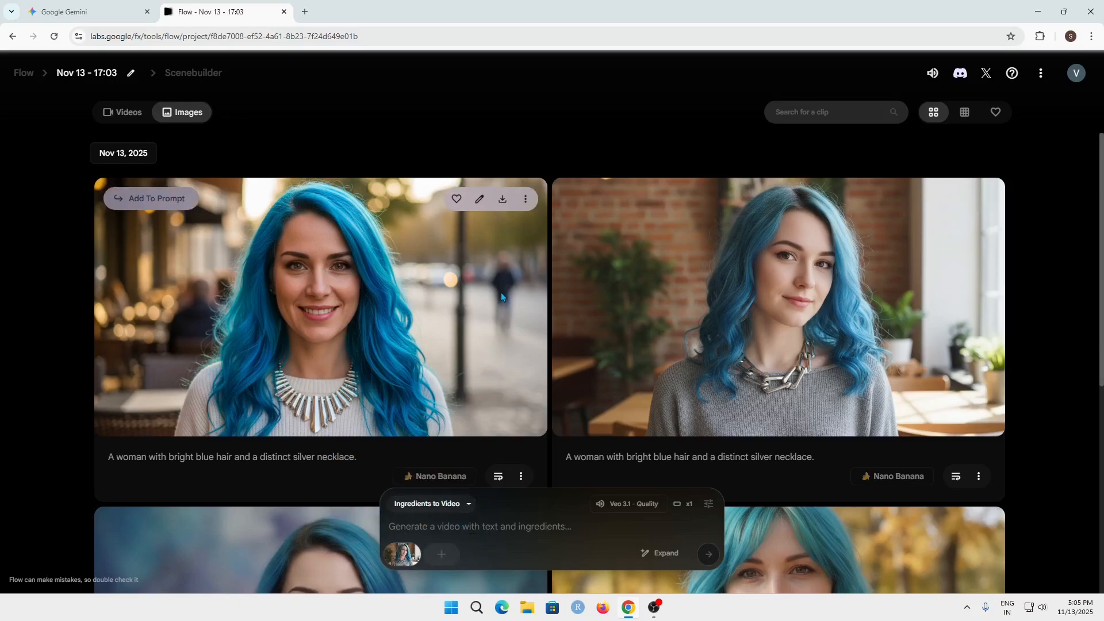
{"action": "scroll", "coordinate": [506, 287], "scroll_direction": "down", "scroll_amount": 2}
{"action": "scroll", "coordinate": [514, 279], "scroll_direction": "down", "scroll_amount": 4}
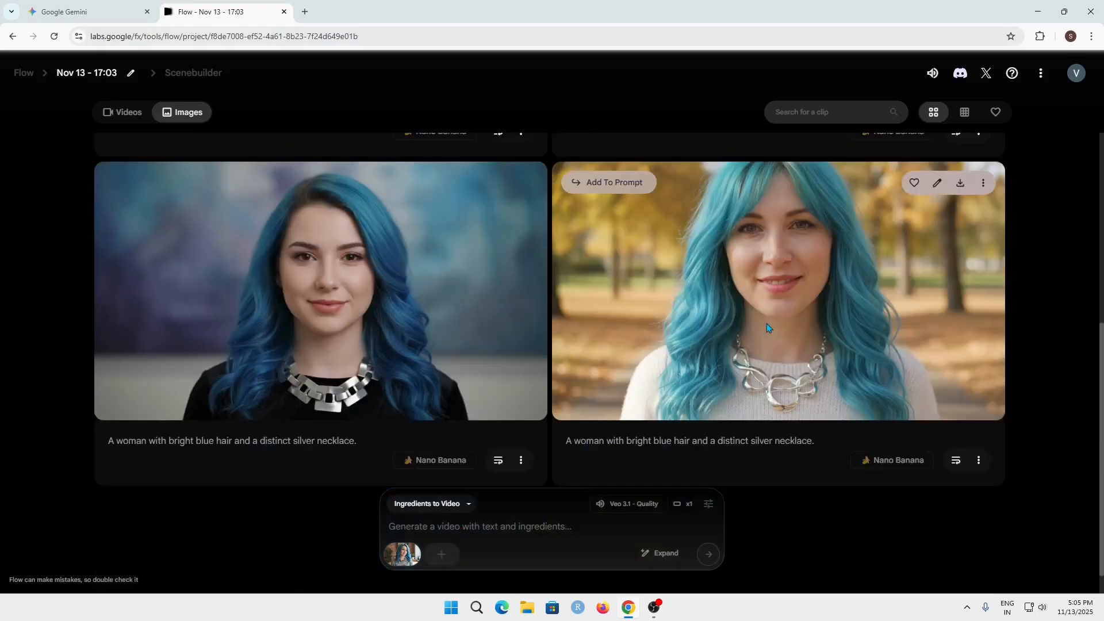
{"action": "scroll", "coordinate": [671, 303], "scroll_direction": "up", "scroll_amount": 6}
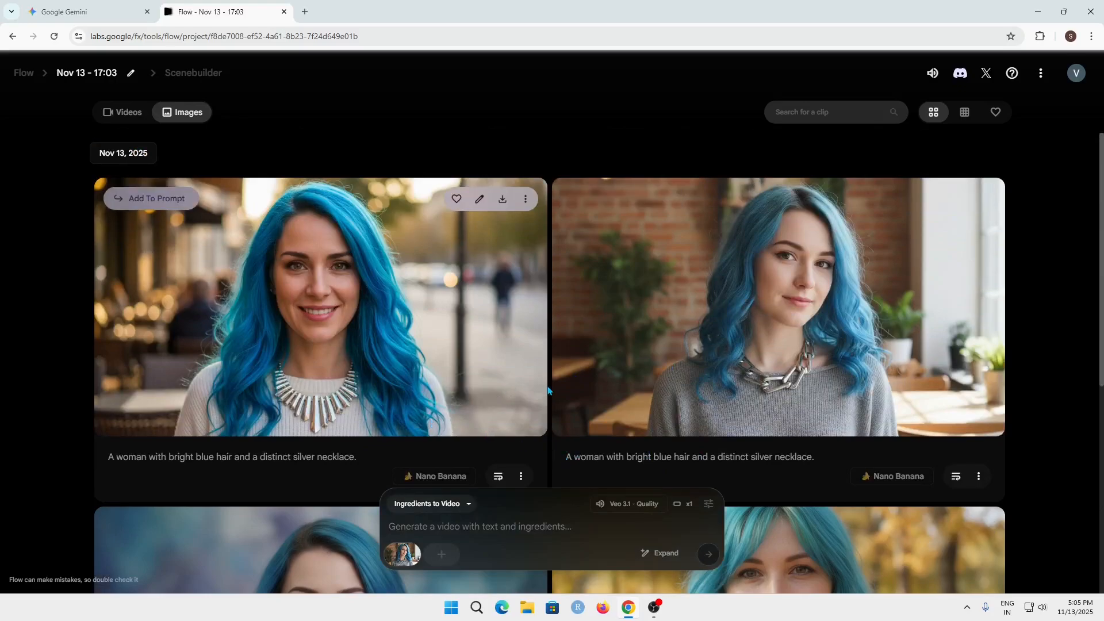
{"action": "left_click", "coordinate": [479, 530]}
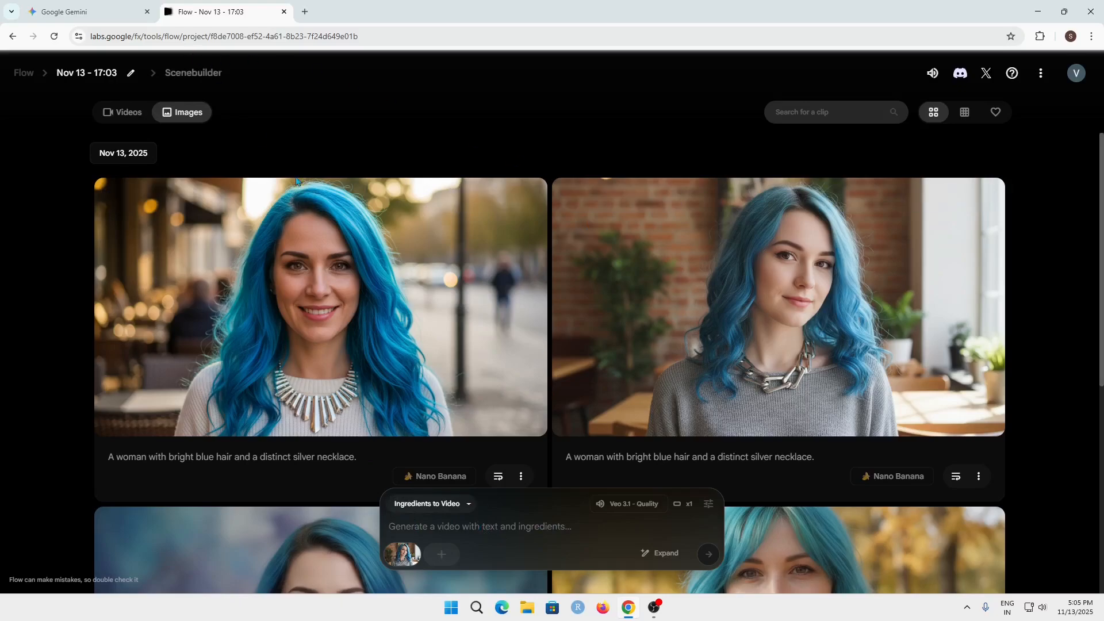
{"action": "left_click", "coordinate": [437, 504]}
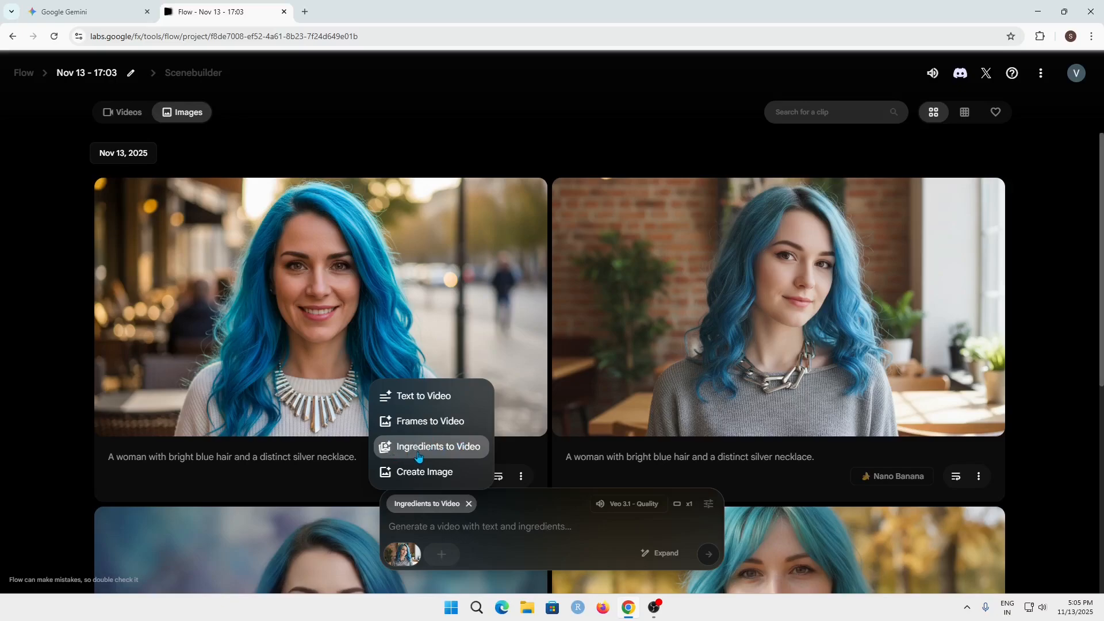
{"action": "left_click", "coordinate": [507, 530]}
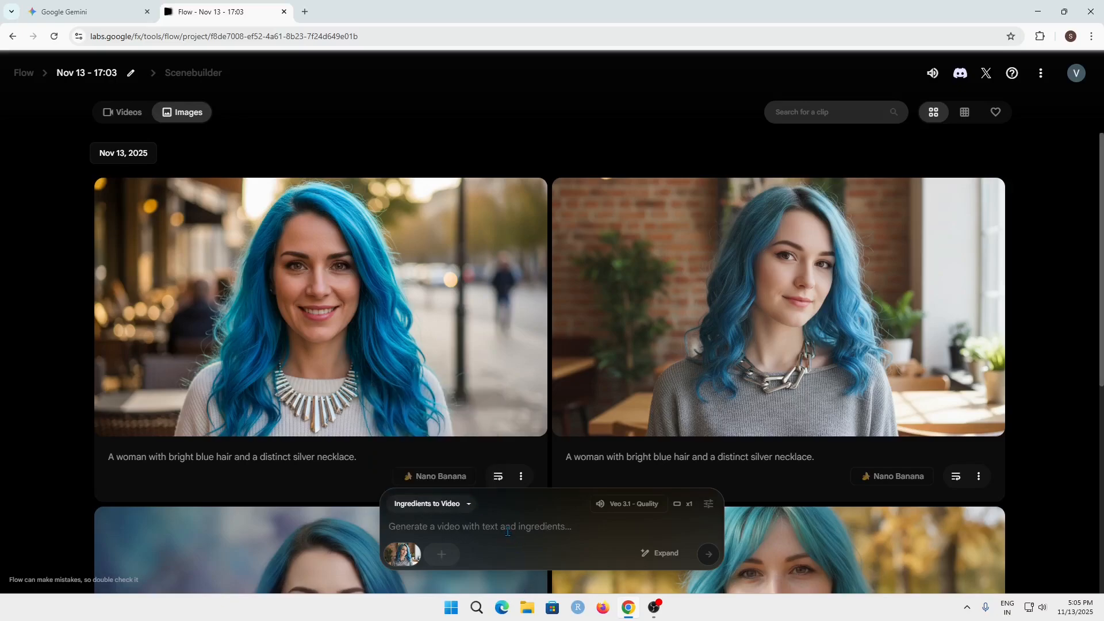
{"action": "left_click", "coordinate": [164, 199]}
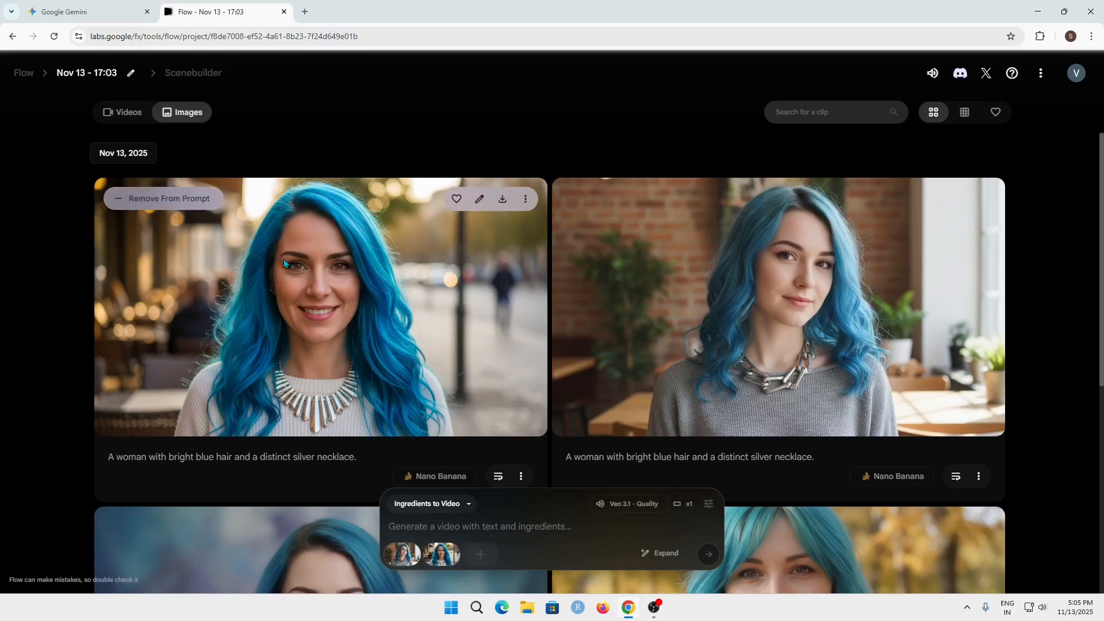
{"action": "scroll", "coordinate": [617, 442], "scroll_direction": "down", "scroll_amount": 2}
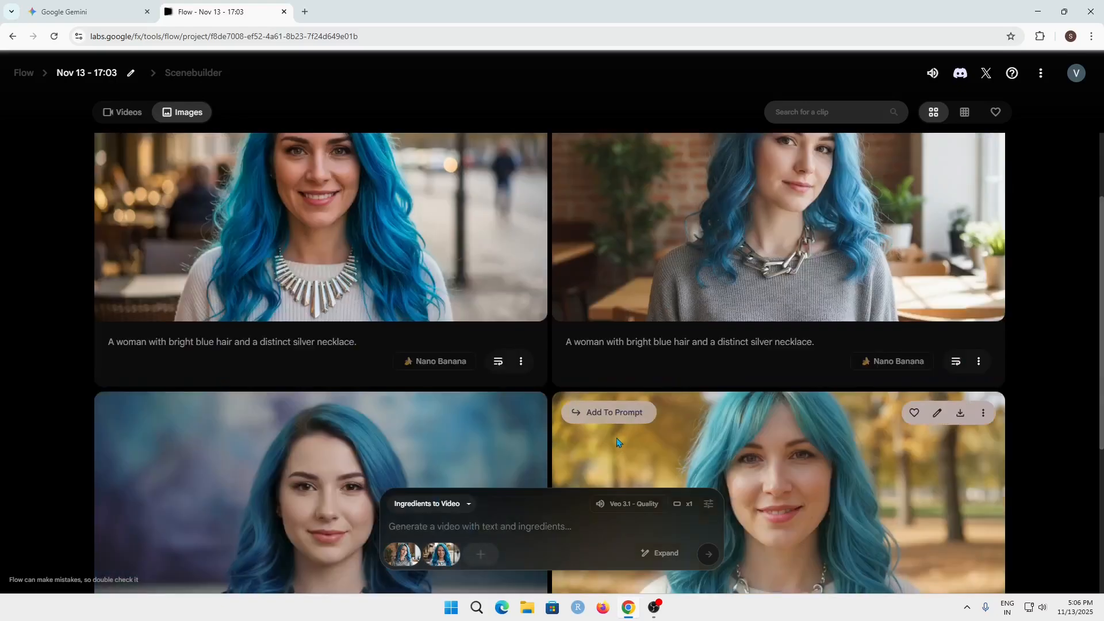
{"action": "scroll", "coordinate": [619, 443], "scroll_direction": "down", "scroll_amount": 2}
{"action": "left_click", "coordinate": [441, 554]}
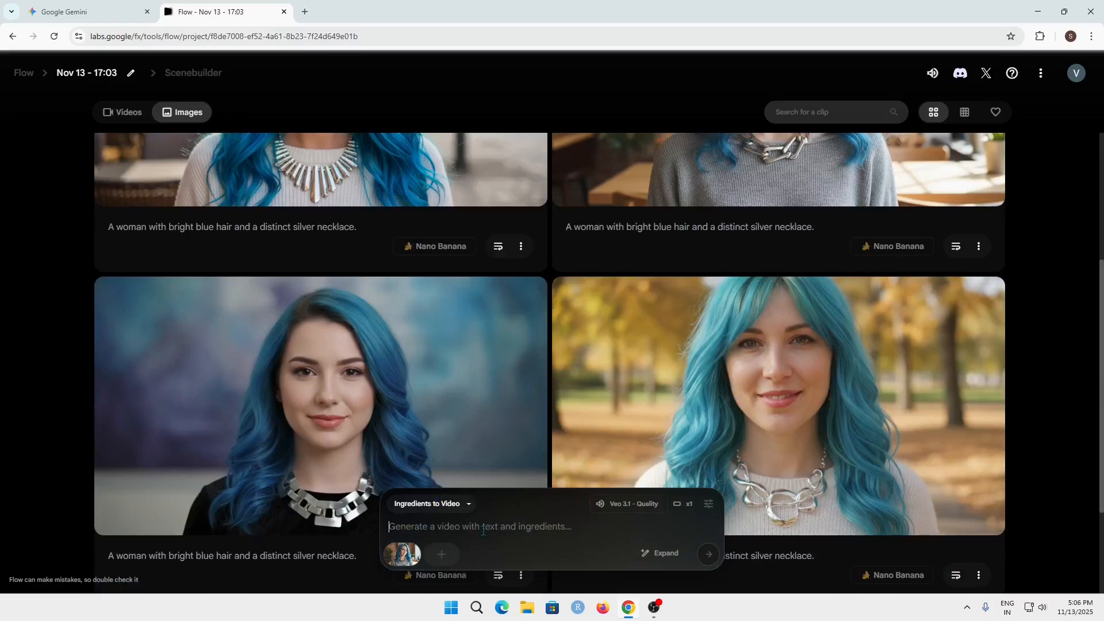
- Submit a video prompt of the reference character typing at a minimalist wooden desk with a slow left-to-right camera orbit, and switch to Veo 3.1 - Fast
{"action": "left_click", "coordinate": [505, 553]}
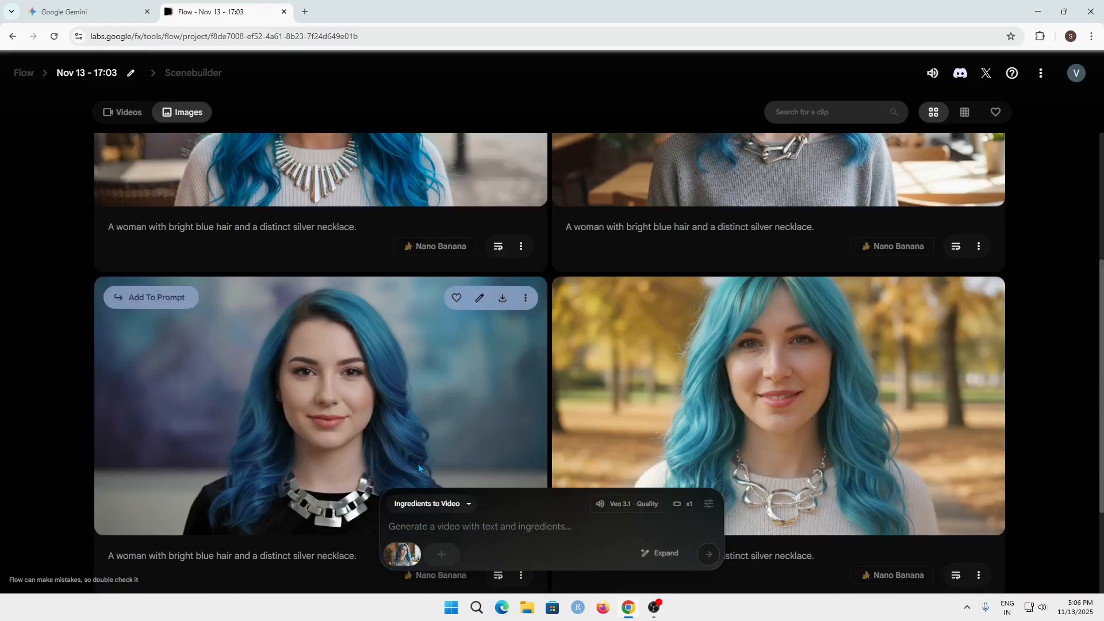
{"action": "type", "text": "The character from the reference image is sitting at a minimalist wooden desk, smiling as they type enthusiastically on a glowing keyboard. The camera slowly orbits around the character from left to right. Warm window light, medium shot, high resolution."}
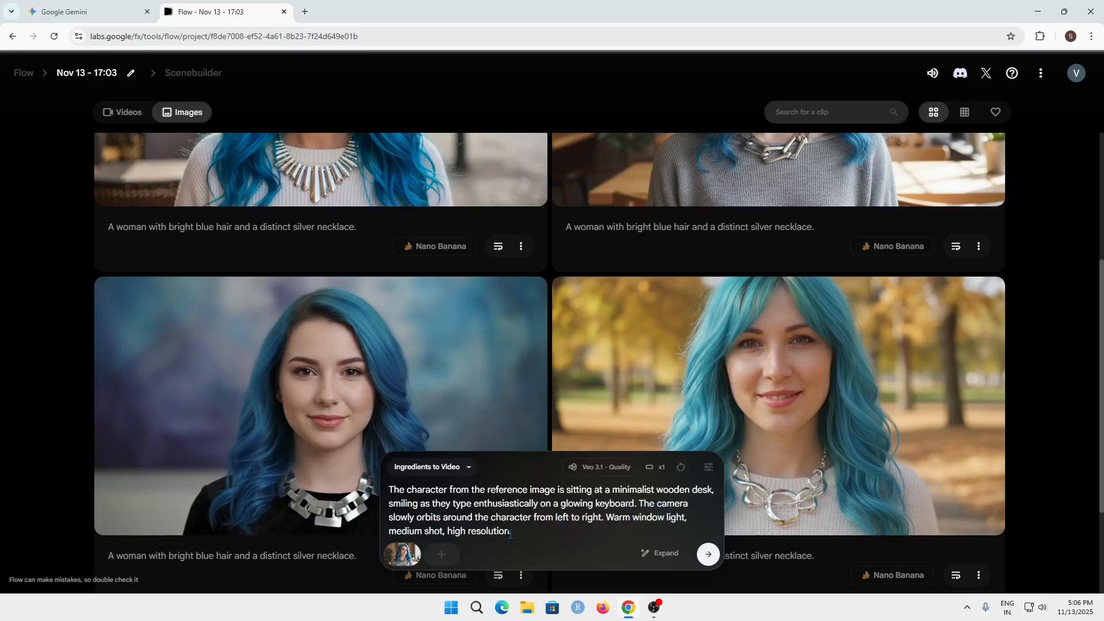
{"action": "left_click", "coordinate": [707, 555]}
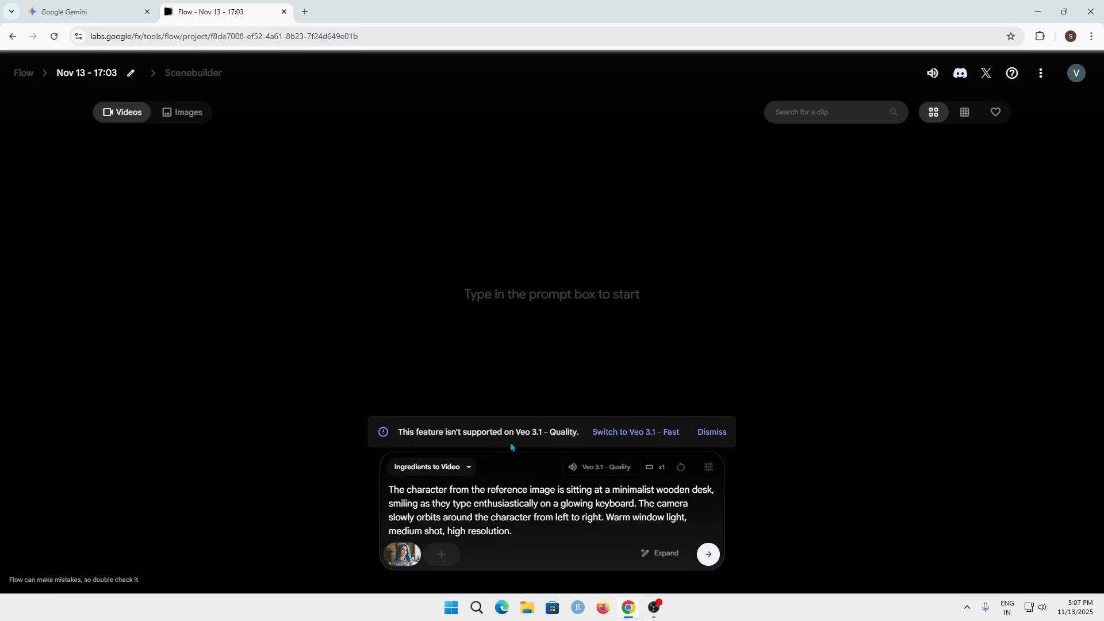
{"action": "left_click", "coordinate": [625, 441]}
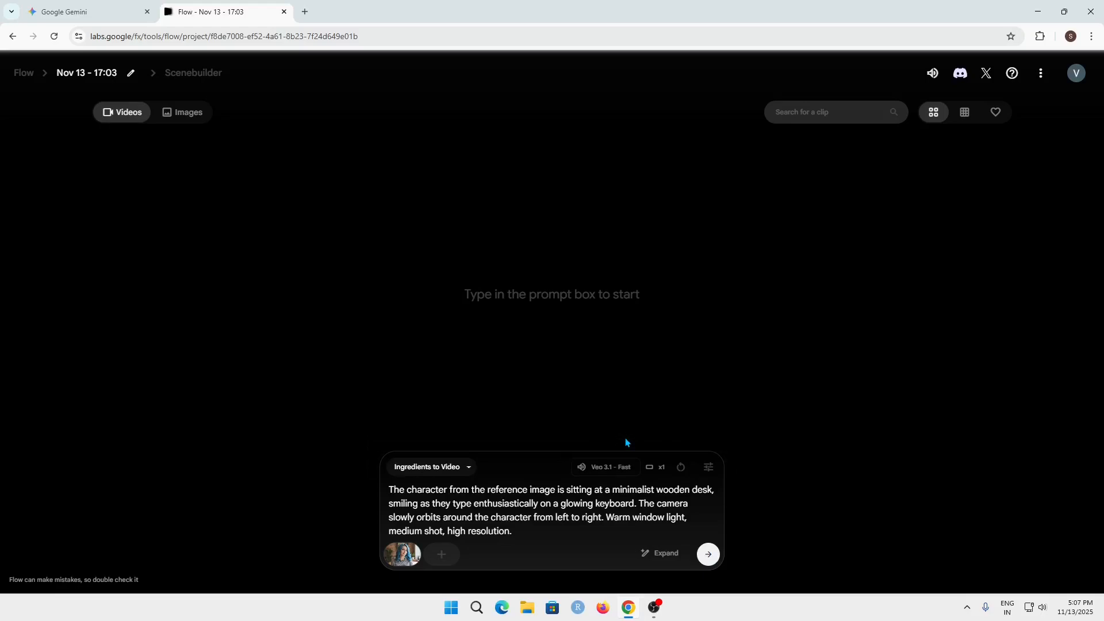
- Generate the video of the reference character typing at the desk and review the model, aspect ratio and outputs settings
{"action": "left_click", "coordinate": [621, 474]}
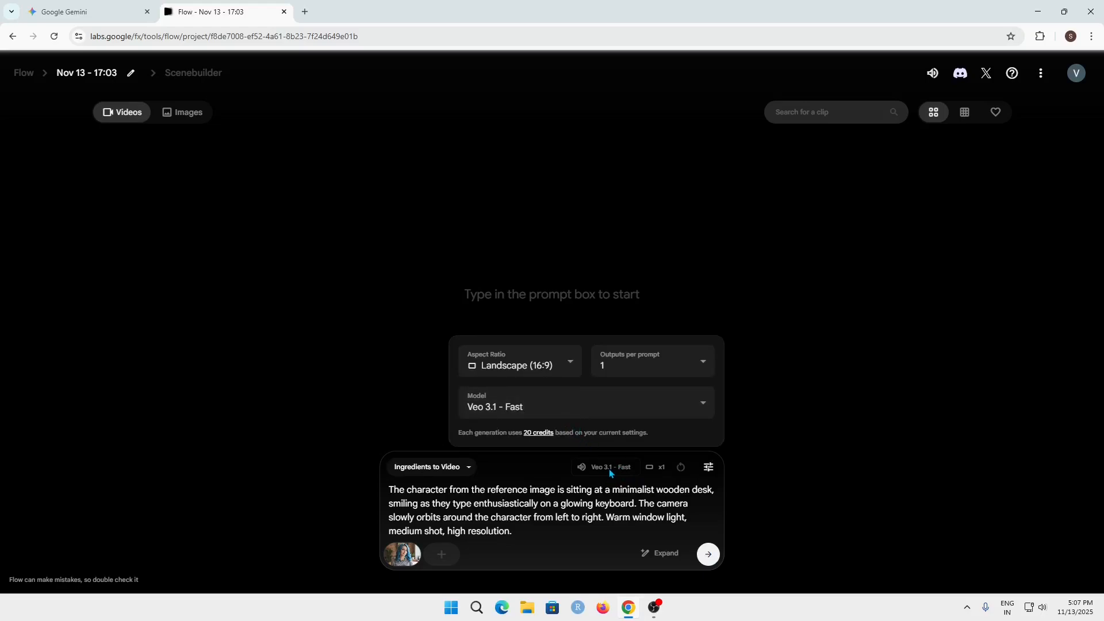
{"action": "left_click", "coordinate": [554, 475]}
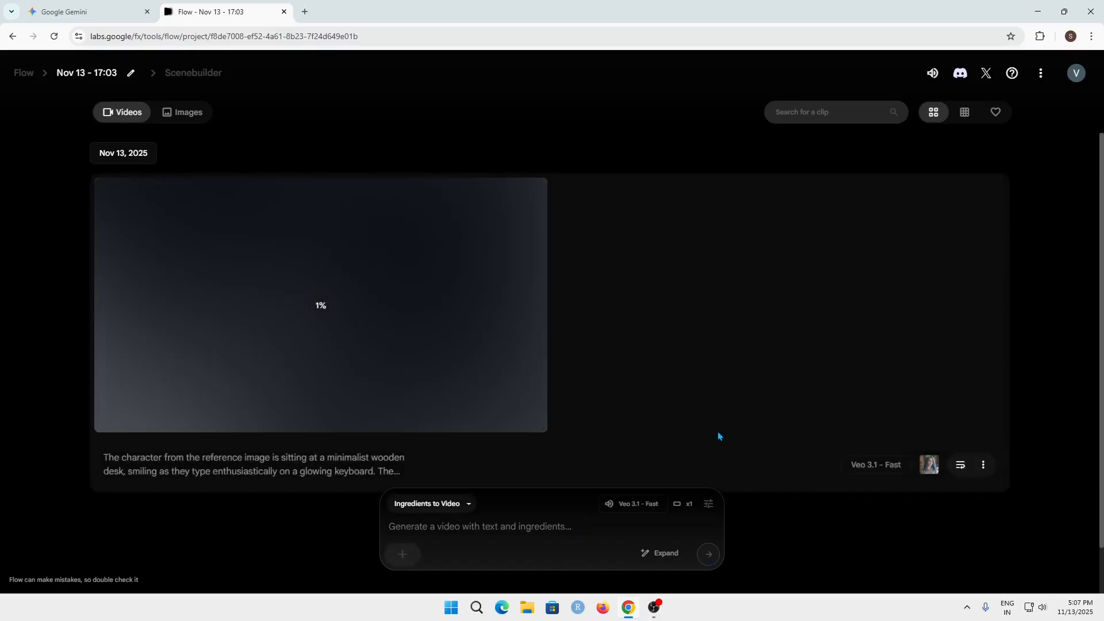
{"action": "left_click", "coordinate": [708, 503]}
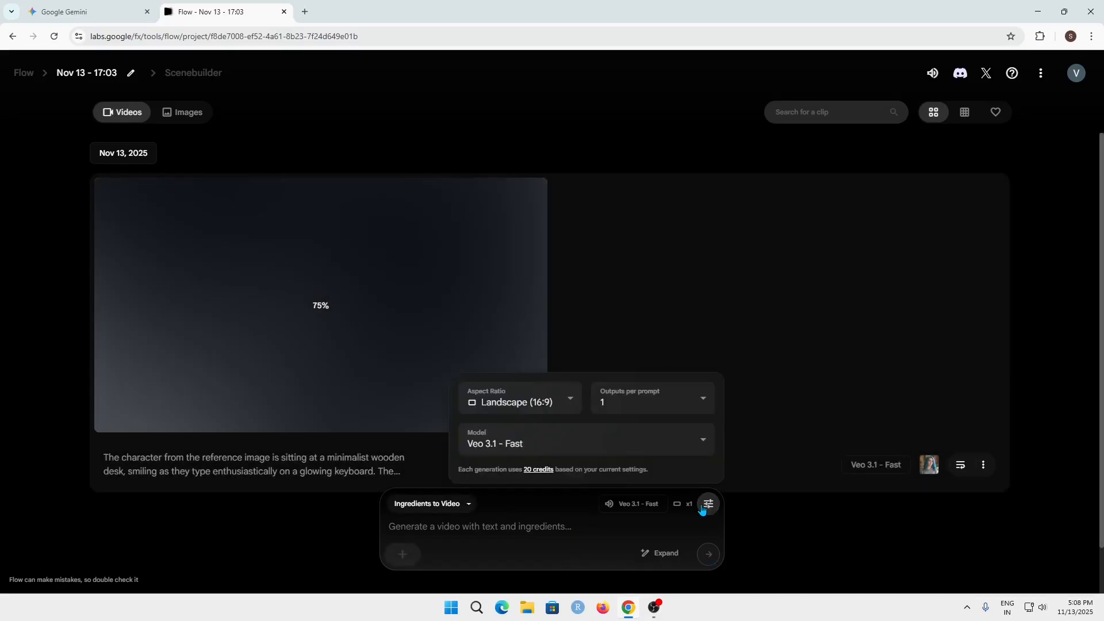
{"action": "left_click", "coordinate": [521, 402]}
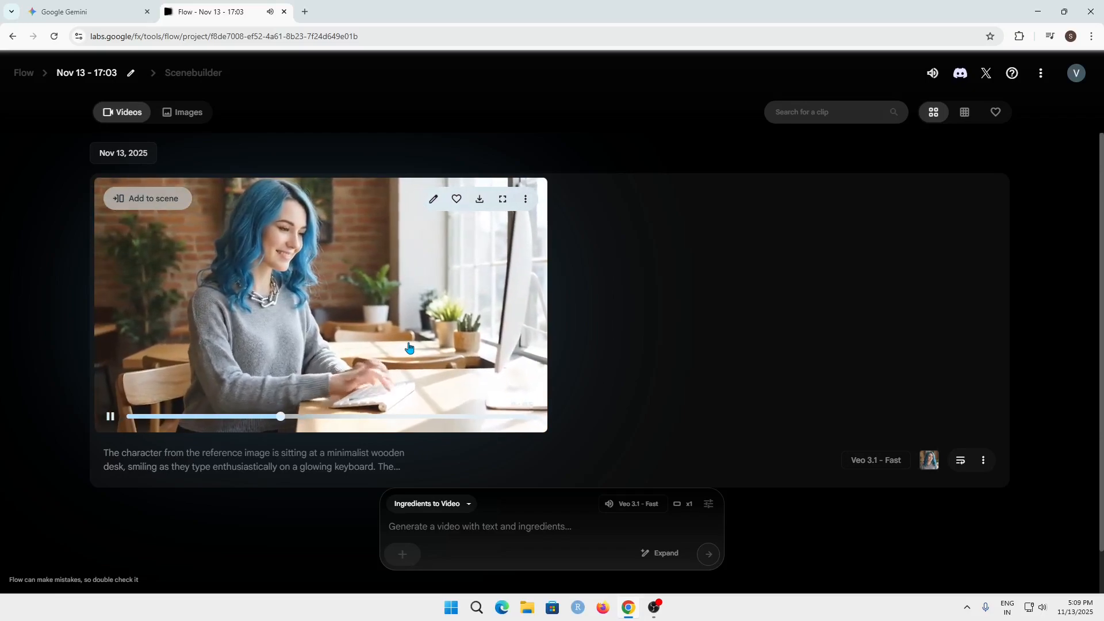
- Watch the generated video of the blue-haired woman typing at the desk, also viewing it in full screen
{"action": "left_click", "coordinate": [413, 314]}
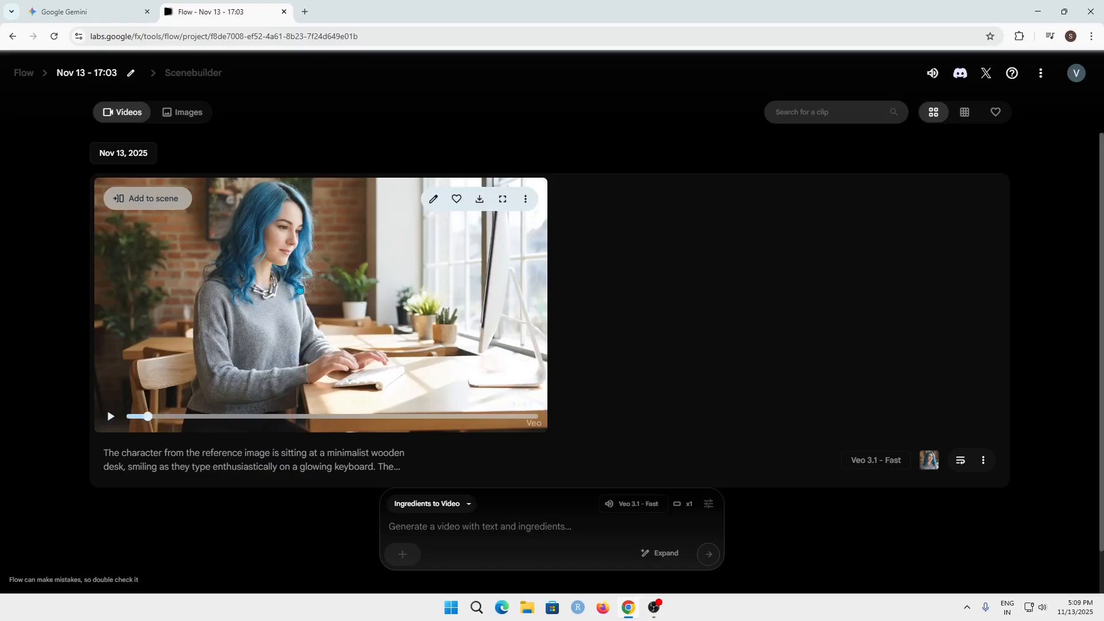
{"action": "left_click", "coordinate": [502, 199]}
{"action": "left_click", "coordinate": [754, 331]}
{"action": "left_click", "coordinate": [431, 504]}
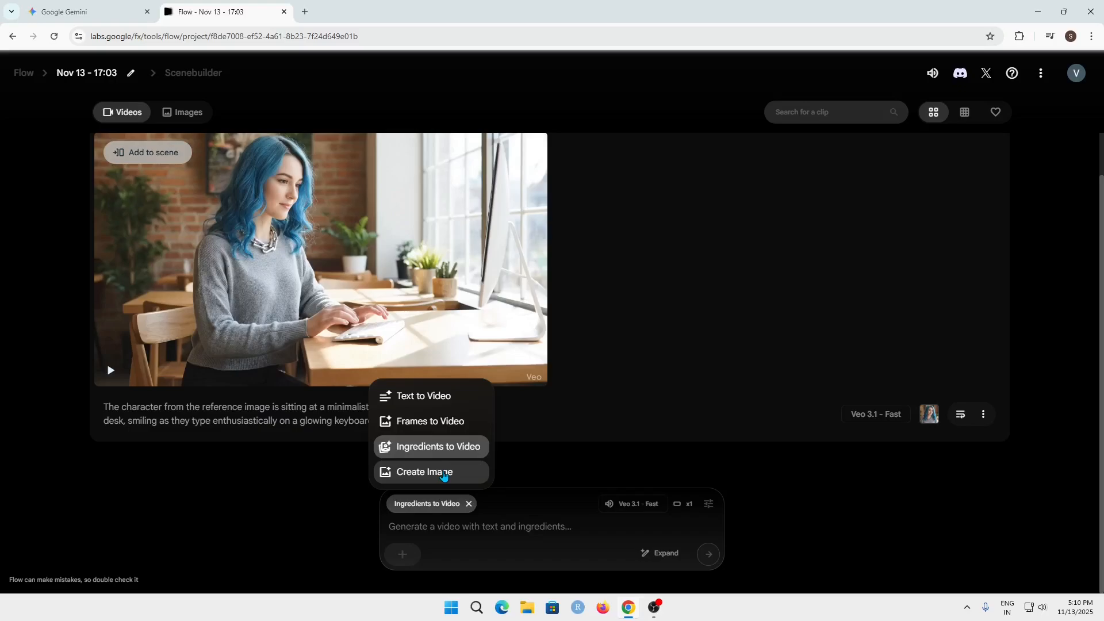
{"action": "left_click", "coordinate": [444, 472]}
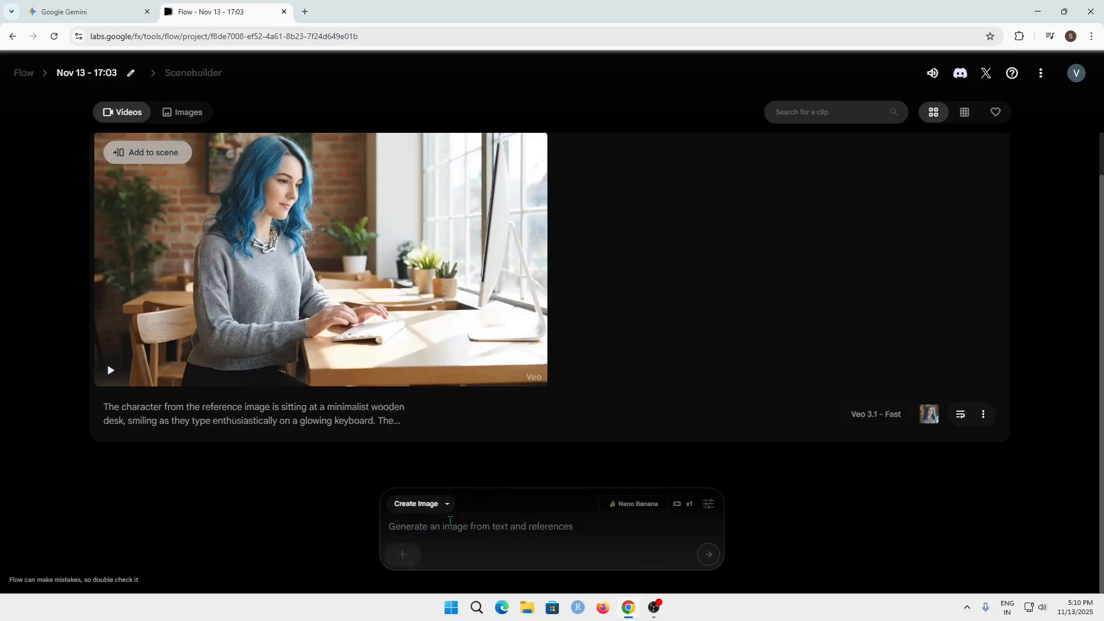
{"action": "left_click", "coordinate": [431, 503]}
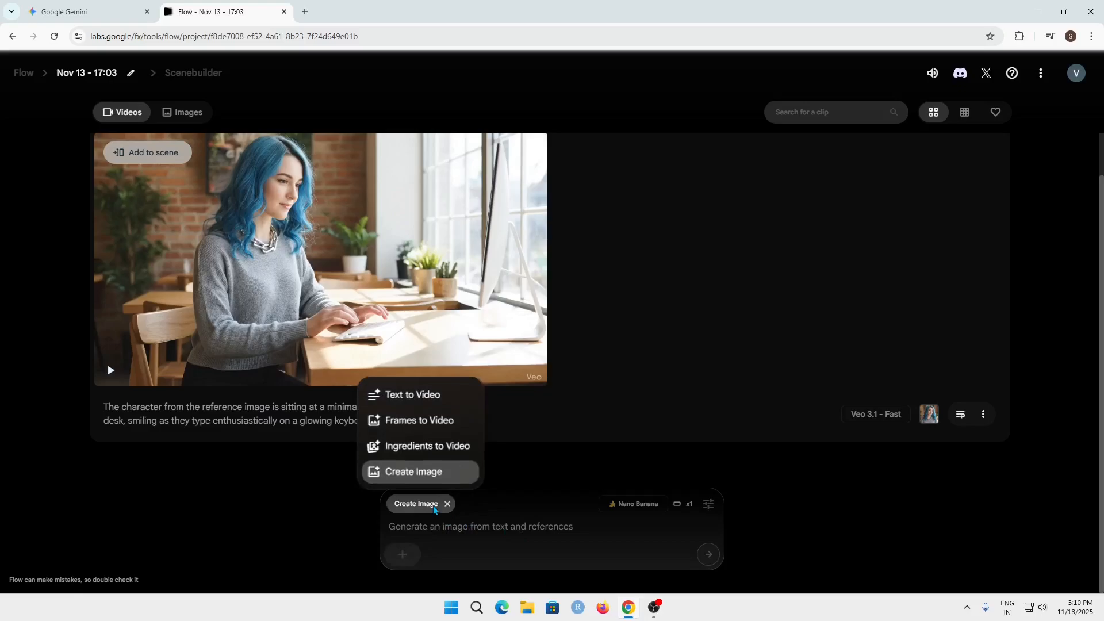
{"action": "left_click", "coordinate": [428, 447]}
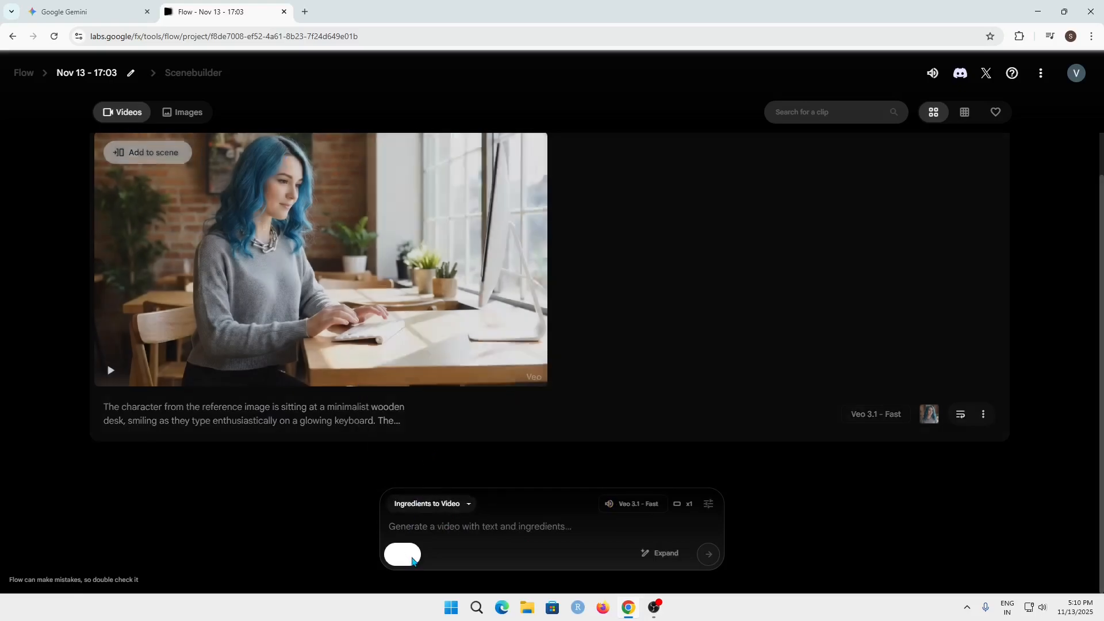
{"action": "left_click", "coordinate": [411, 559]}
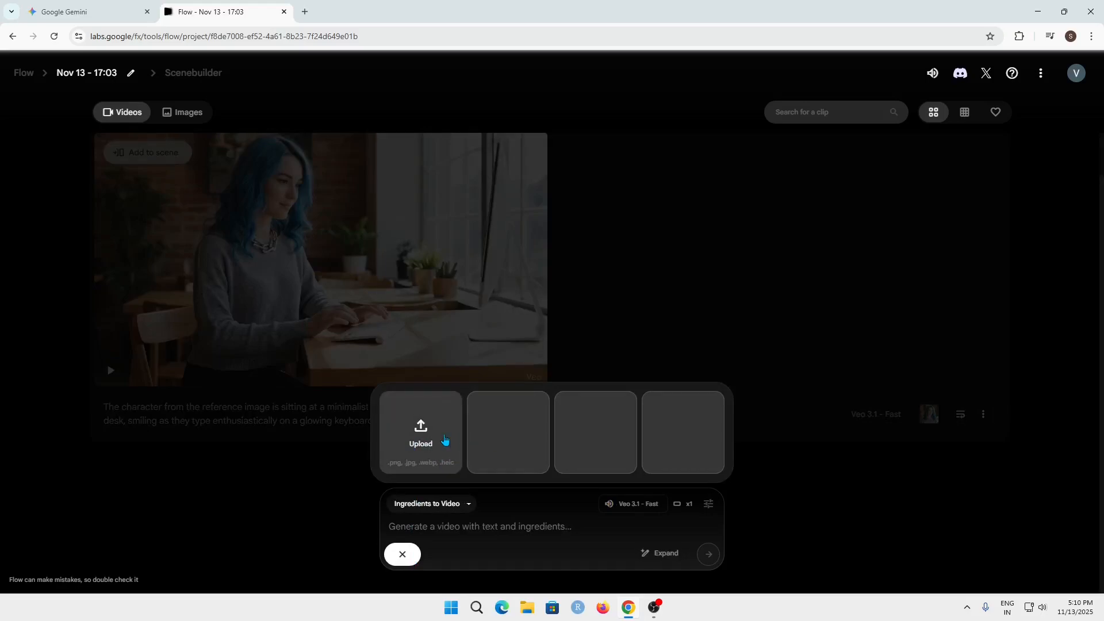
{"action": "left_click", "coordinate": [442, 439]}
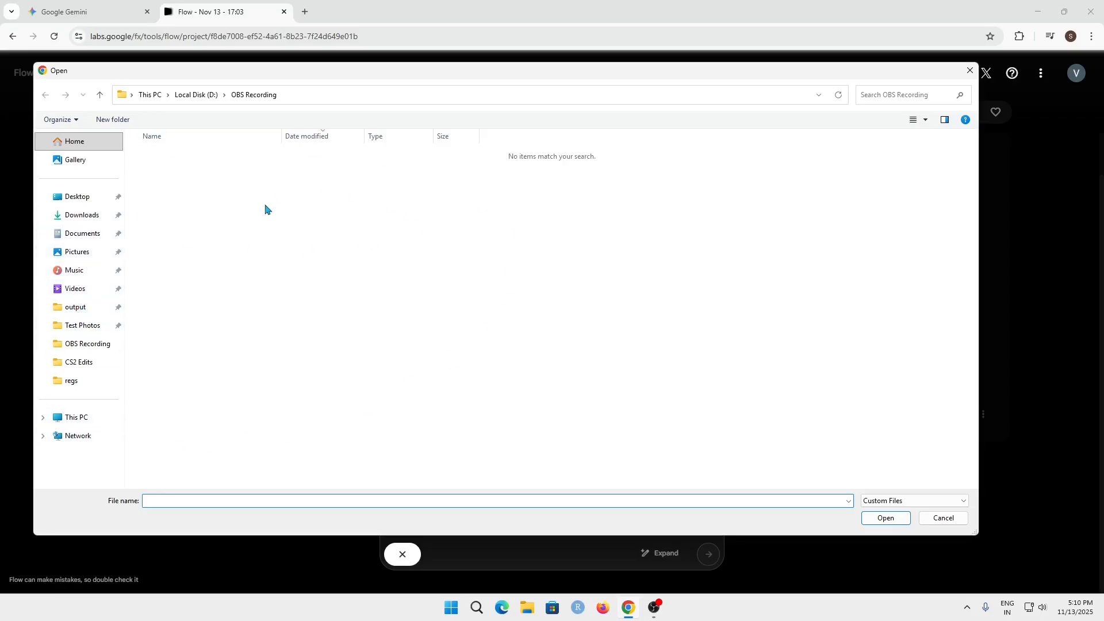
{"action": "left_click", "coordinate": [970, 72]}
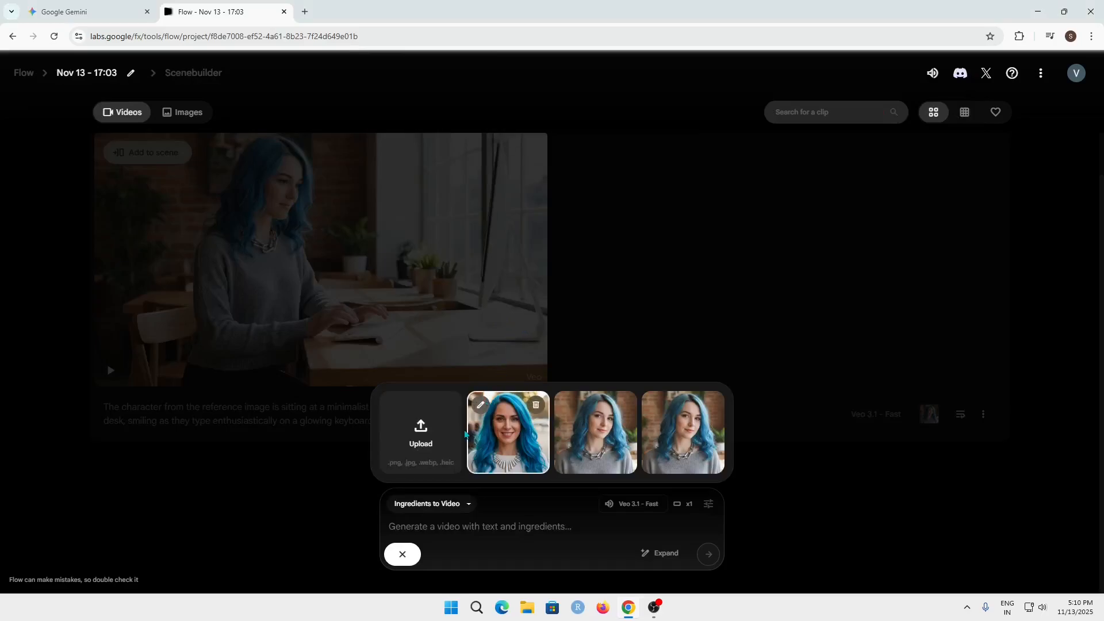
{"action": "left_click", "coordinate": [894, 529]}
- Copy the ingredient description "A very detailed, vintage brass compass." from the Gemini chat into Flow as a Create Image prompt
{"action": "left_click", "coordinate": [428, 503]}
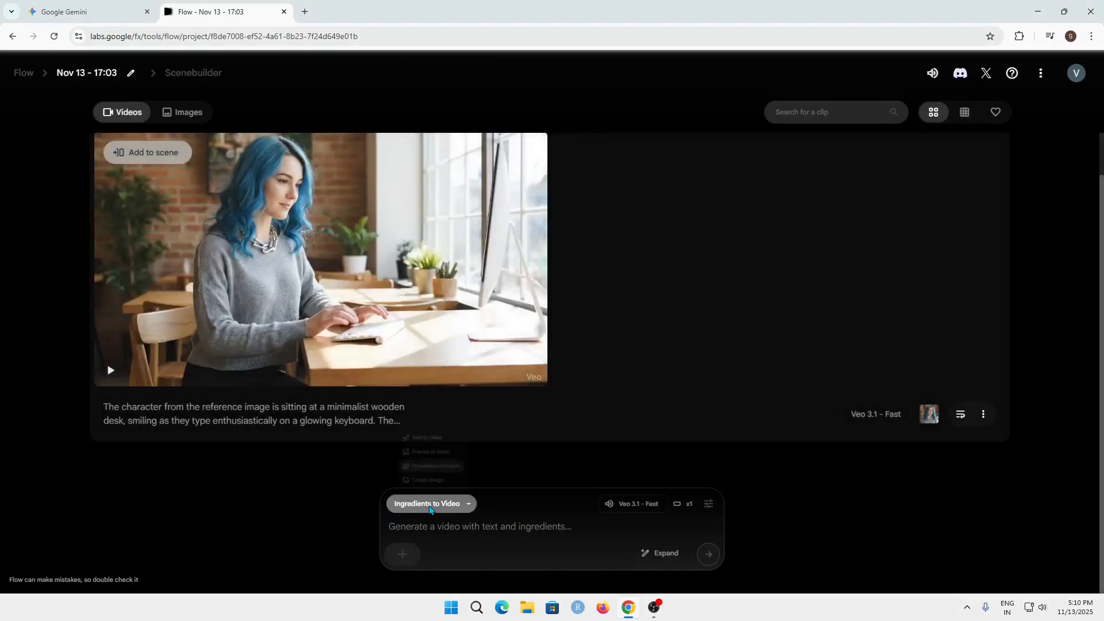
{"action": "left_click", "coordinate": [430, 473]}
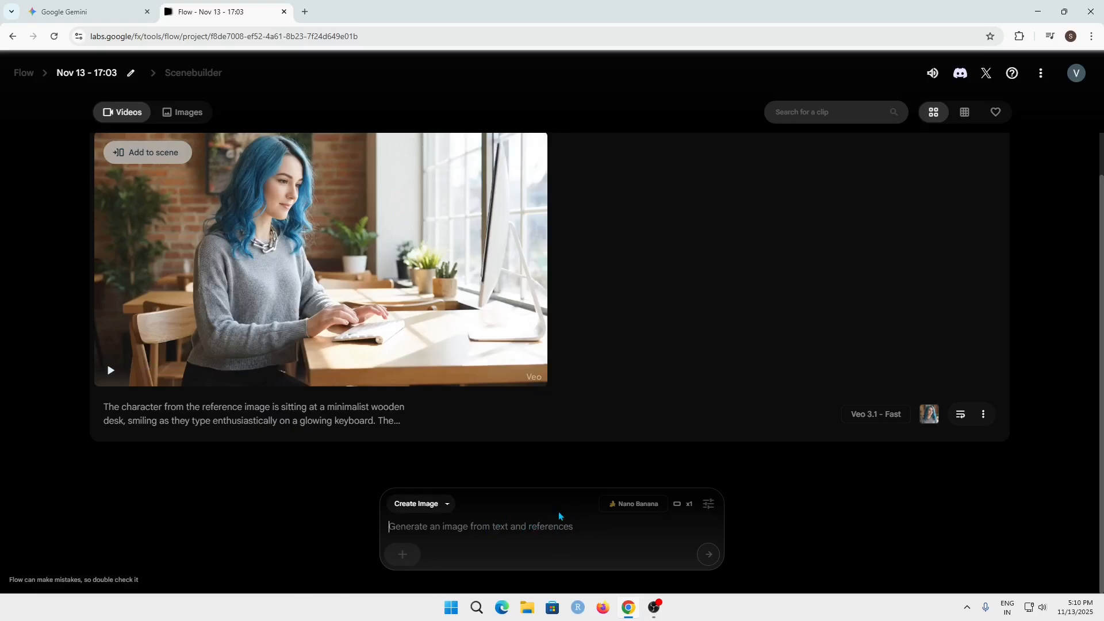
{"action": "left_click", "coordinate": [66, 10]}
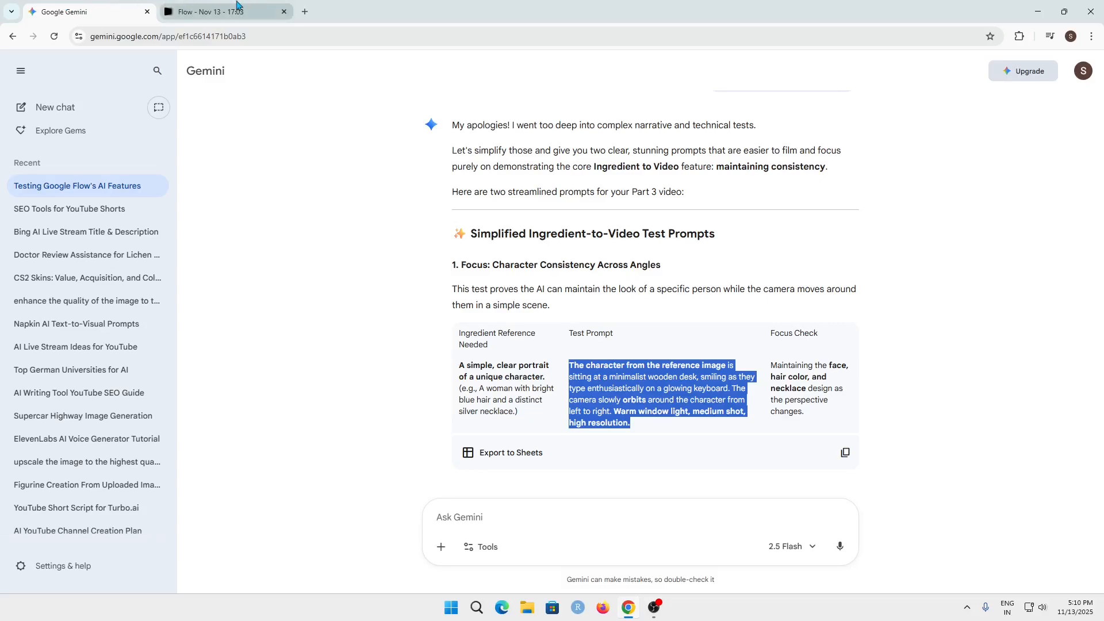
{"action": "left_click", "coordinate": [236, 6]}
{"action": "left_click", "coordinate": [117, 17]}
{"action": "scroll", "coordinate": [441, 279], "scroll_direction": "down", "scroll_amount": 6}
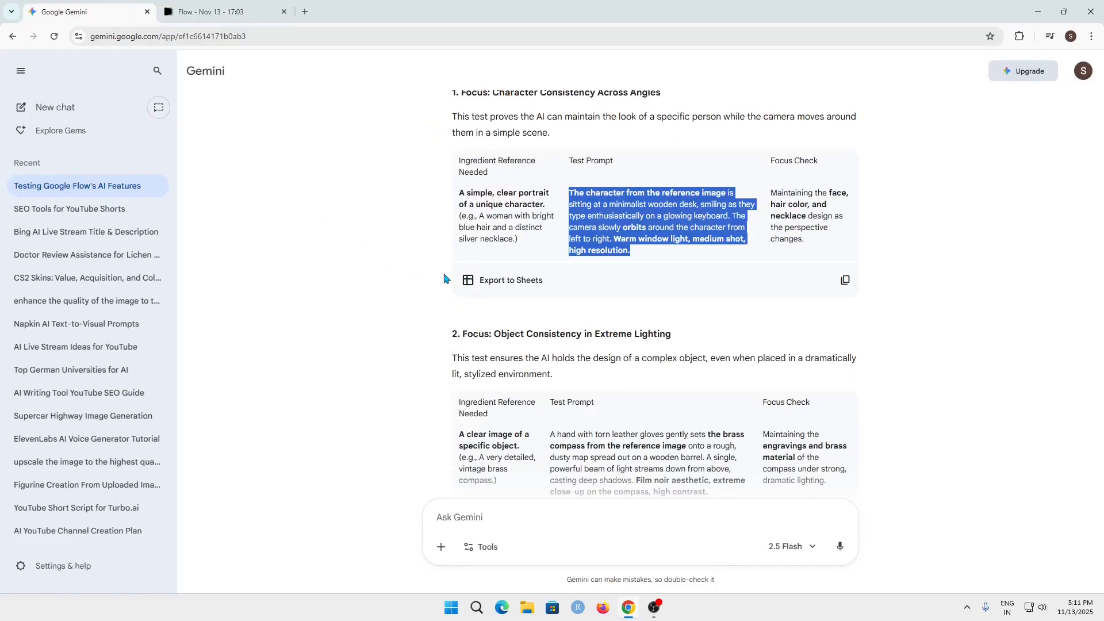
{"action": "left_click_drag", "start_coordinate": [495, 309], "coordinate": [479, 286]}
{"action": "key", "text": "ctrl+c"}
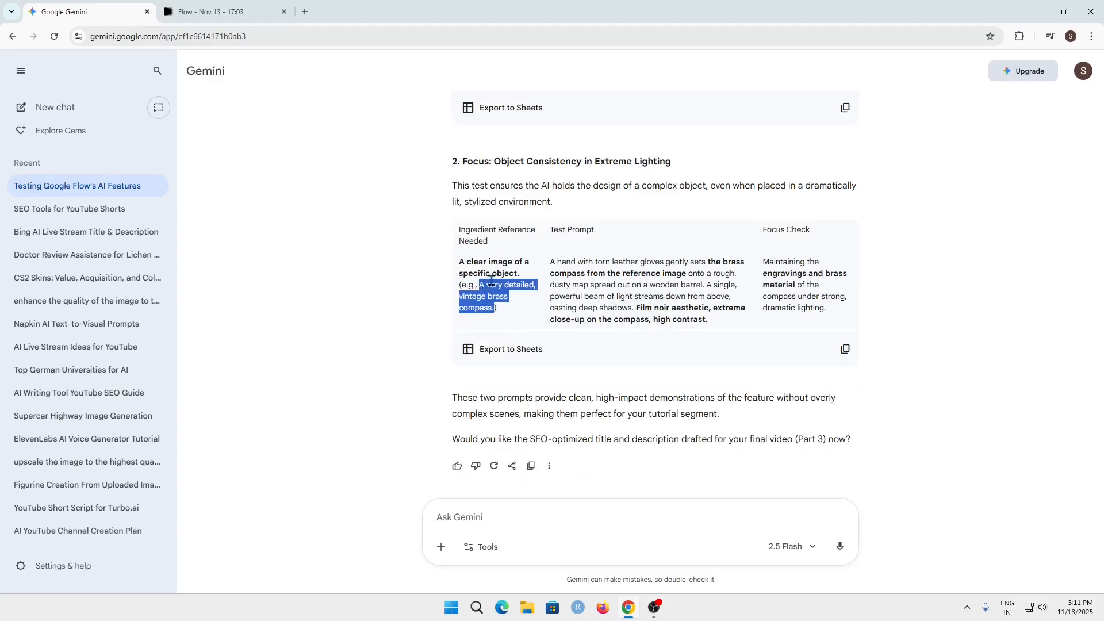
{"action": "left_click", "coordinate": [210, 9]}
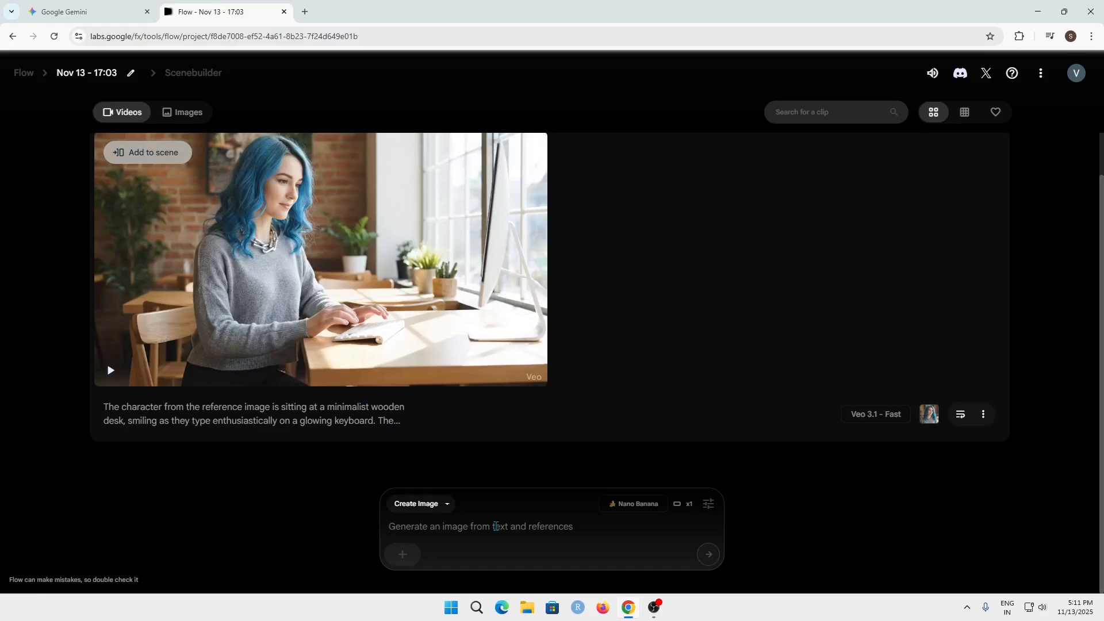
{"action": "key", "text": "ctrl+v"}
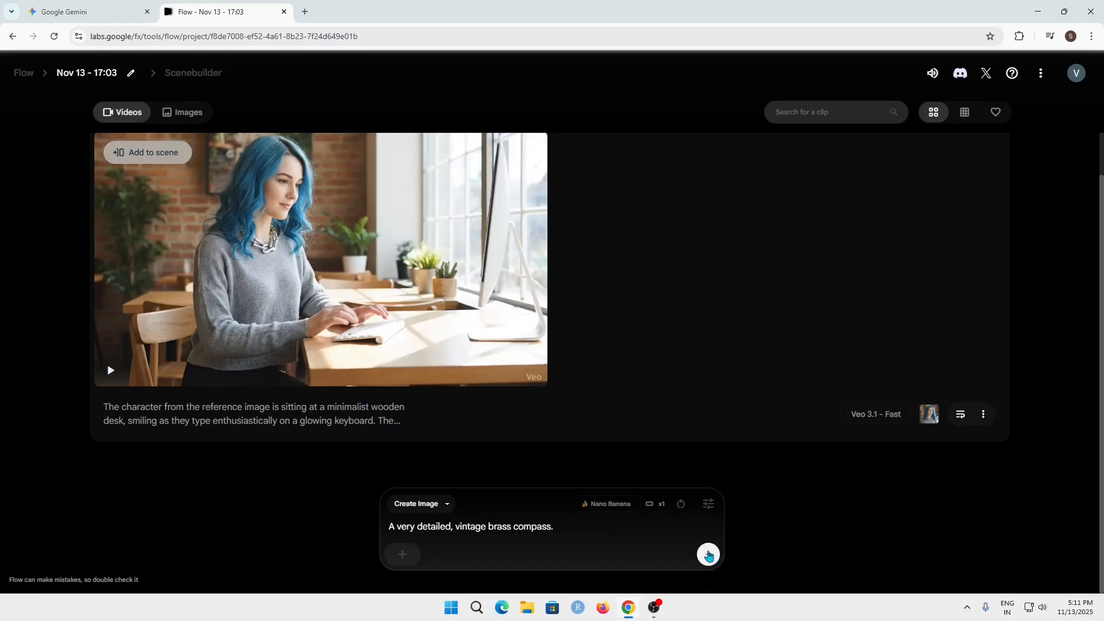
- Set the outputs per prompt to 4 and submit the brass compass prompt with Nano Banana
{"action": "left_click", "coordinate": [708, 504]}
{"action": "left_click", "coordinate": [684, 398]}
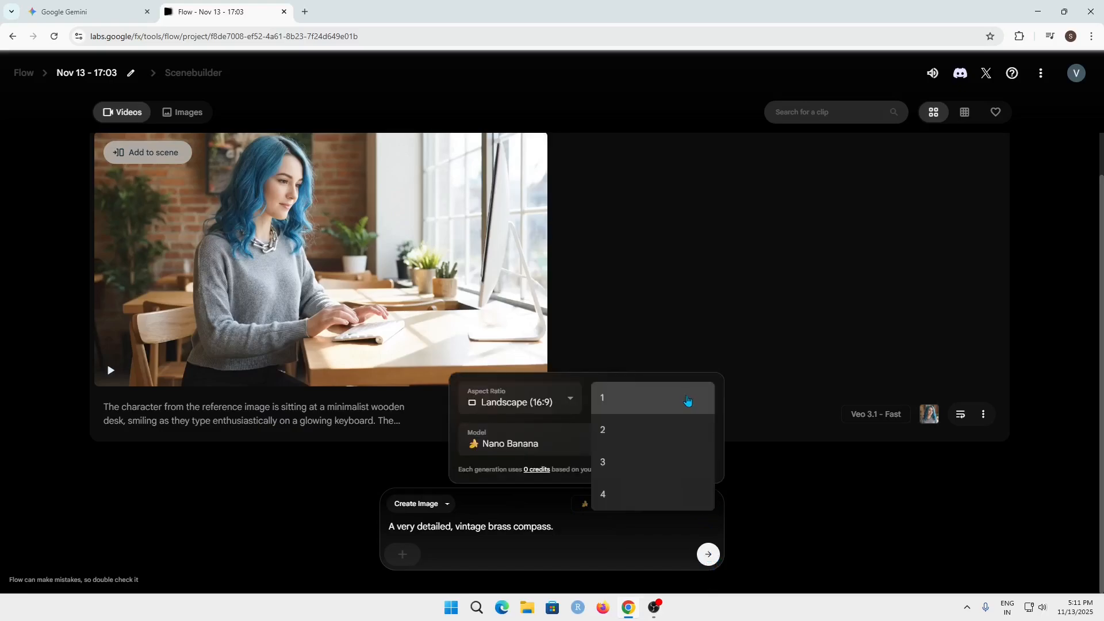
{"action": "left_click", "coordinate": [637, 496]}
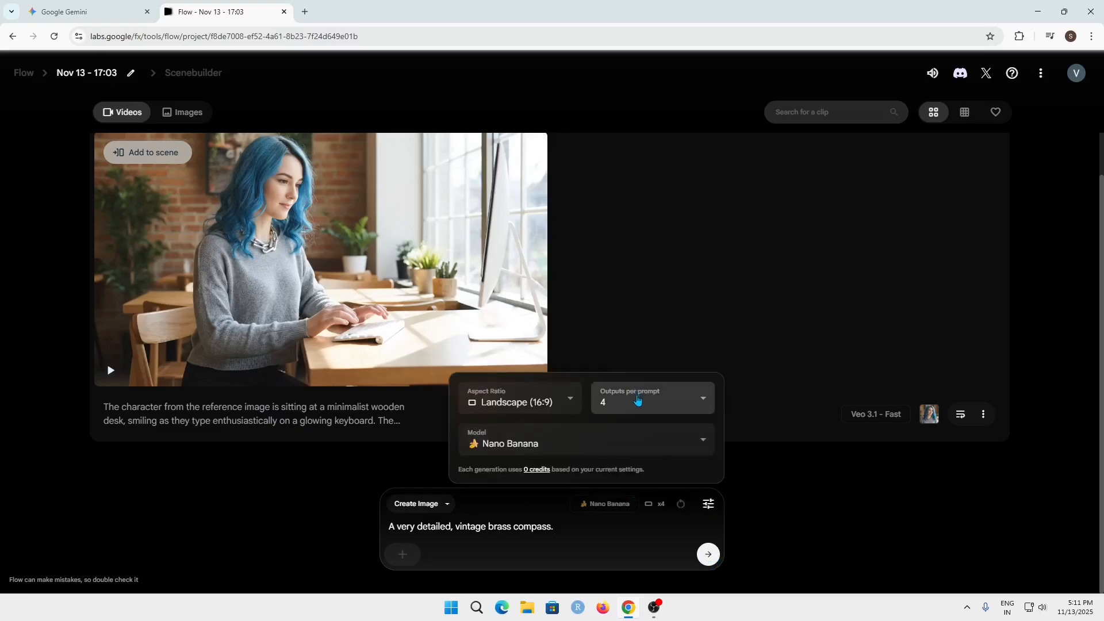
{"action": "left_click", "coordinate": [709, 554]}
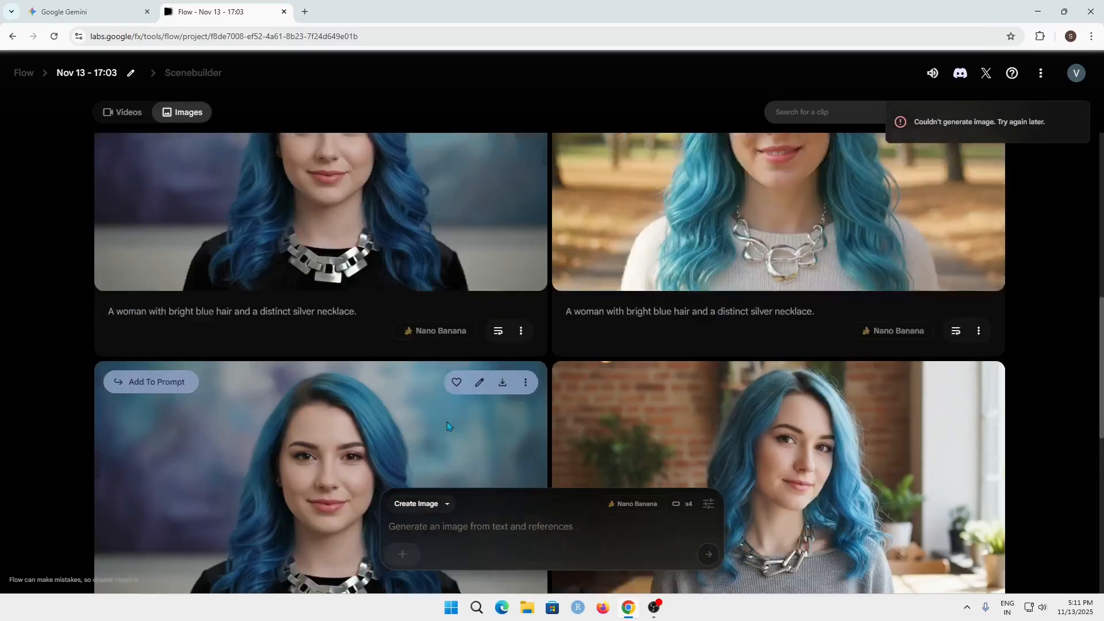
- Enter "A very detailed, vintage brass compass." as the image prompt again and resubmit it
{"action": "scroll", "coordinate": [448, 424], "scroll_direction": "up", "scroll_amount": 8}
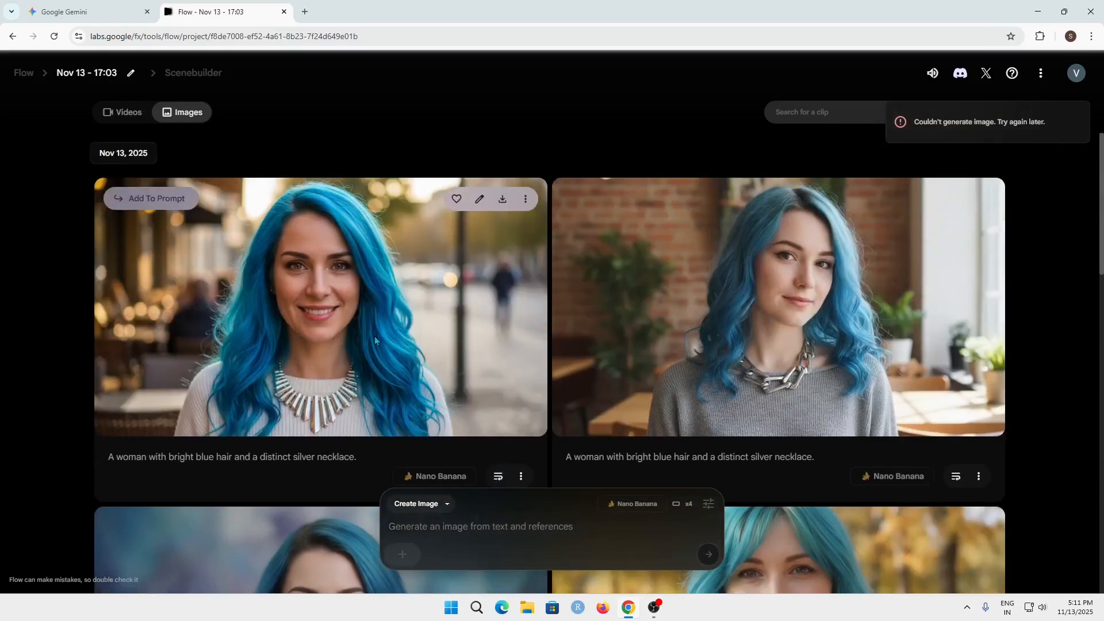
{"action": "left_click_drag", "start_coordinate": [1095, 402], "coordinate": [1096, 345]}
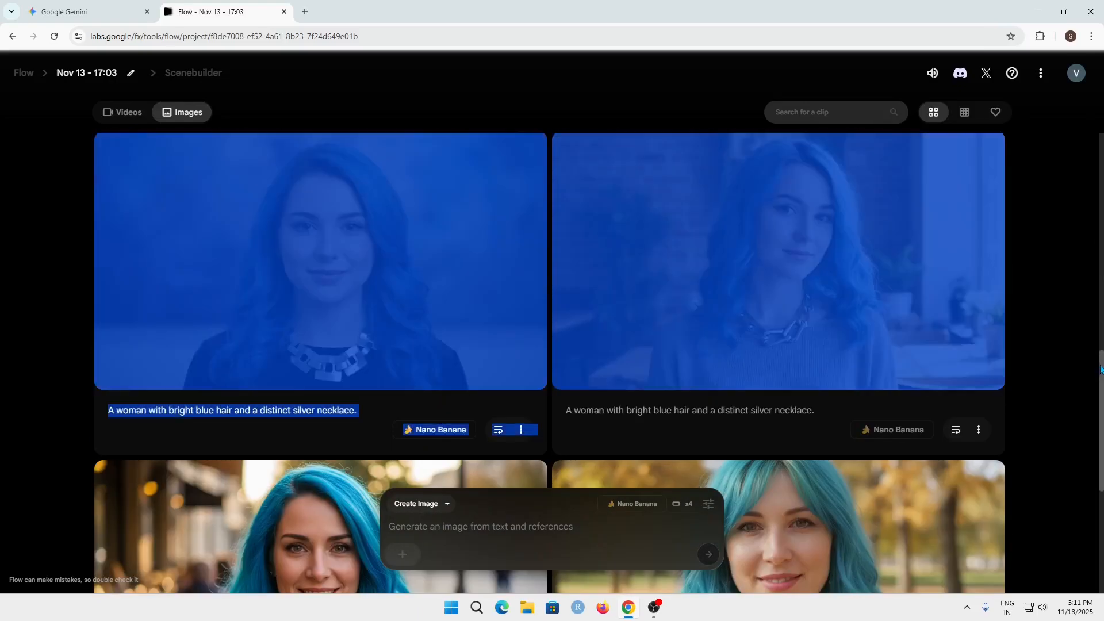
{"action": "left_click", "coordinate": [1096, 391]}
{"action": "left_click_drag", "start_coordinate": [1101, 397], "coordinate": [1102, 97]}
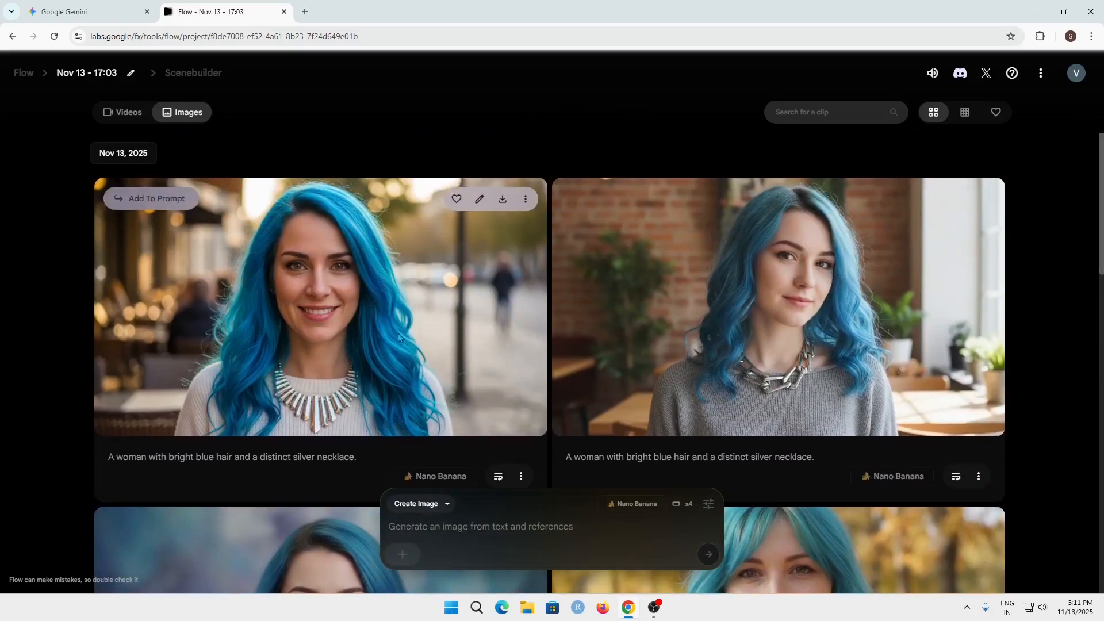
{"action": "left_click", "coordinate": [512, 530]}
{"action": "key", "text": "ctrl+v"}
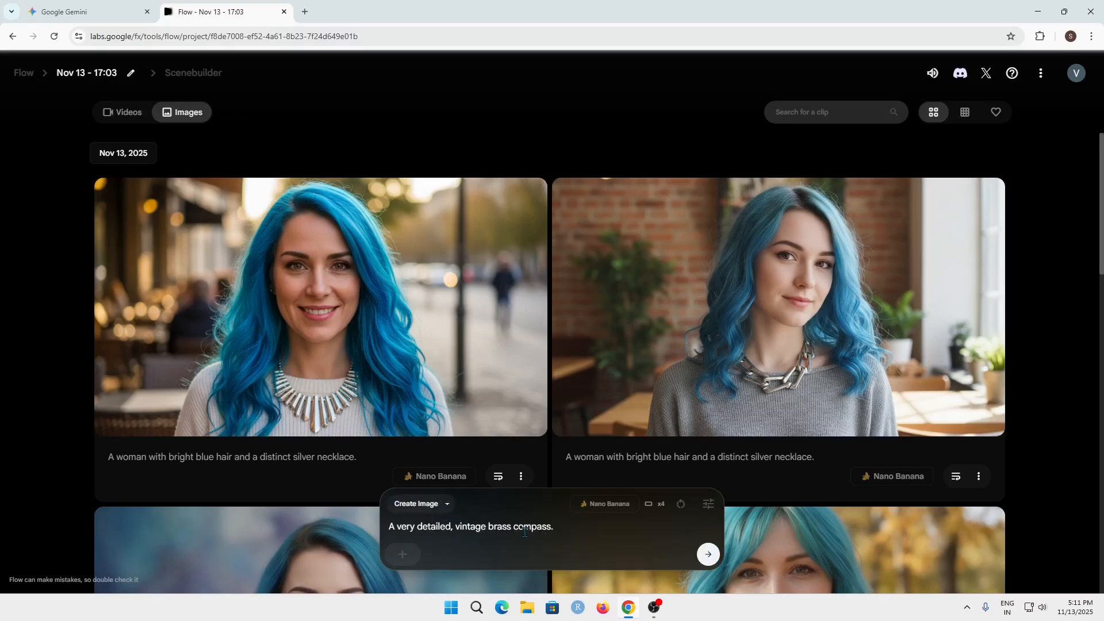
{"action": "left_click", "coordinate": [709, 554]}
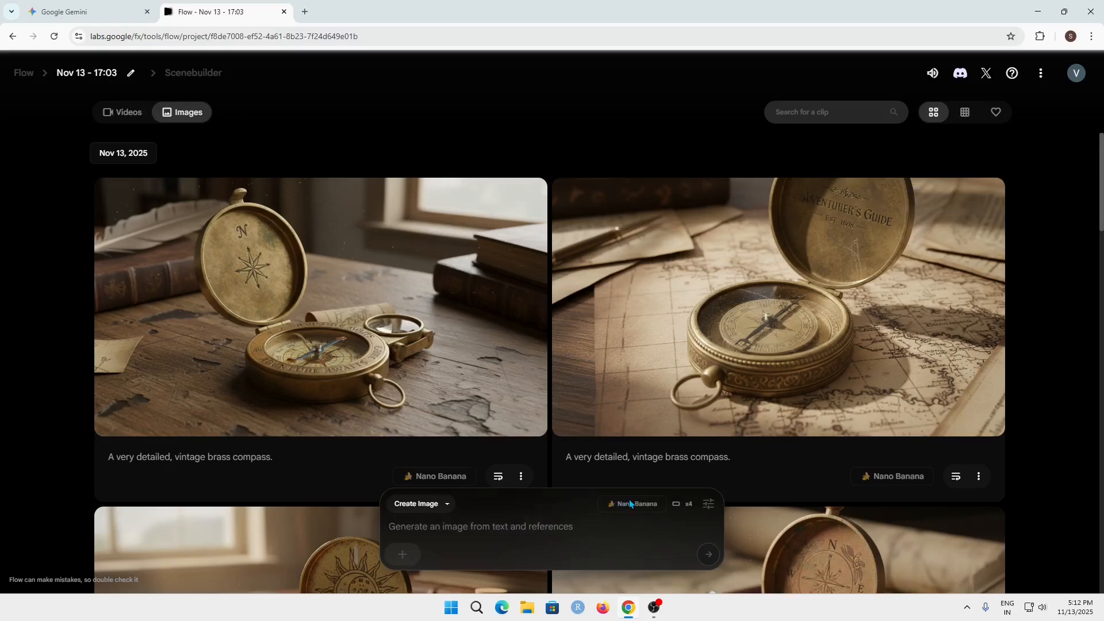
- Examine and compare the generated brass compass images, and return to the project's videos
{"action": "scroll", "coordinate": [708, 256], "scroll_direction": "down", "scroll_amount": 3}
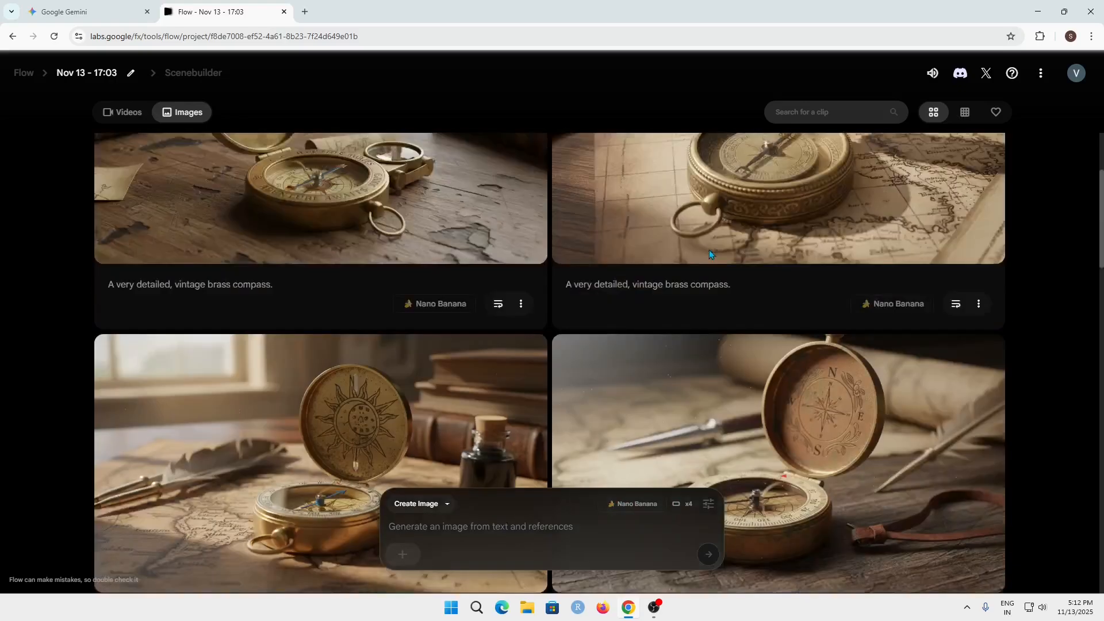
{"action": "scroll", "coordinate": [708, 250], "scroll_direction": "down", "scroll_amount": 2}
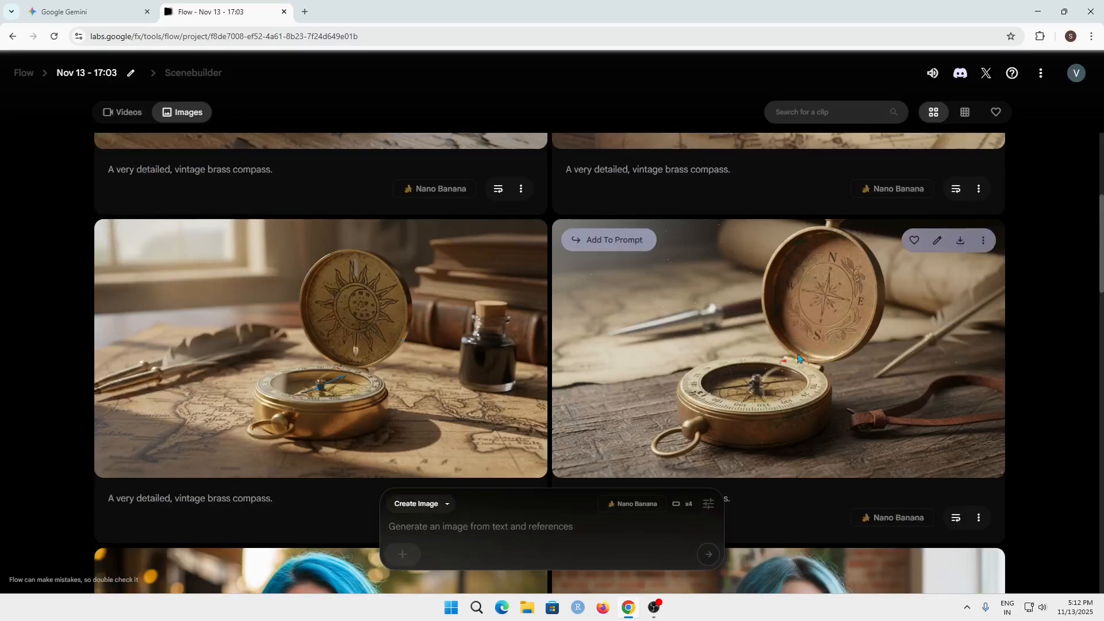
{"action": "scroll", "coordinate": [896, 356], "scroll_direction": "up", "scroll_amount": 5}
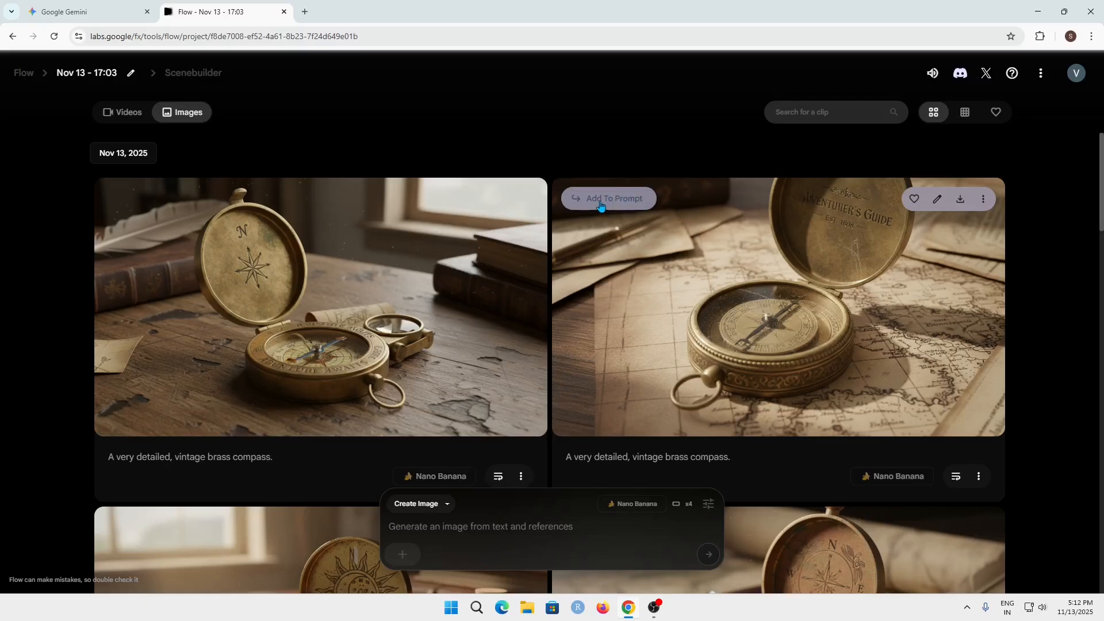
{"action": "scroll", "coordinate": [599, 207], "scroll_direction": "down", "scroll_amount": 5}
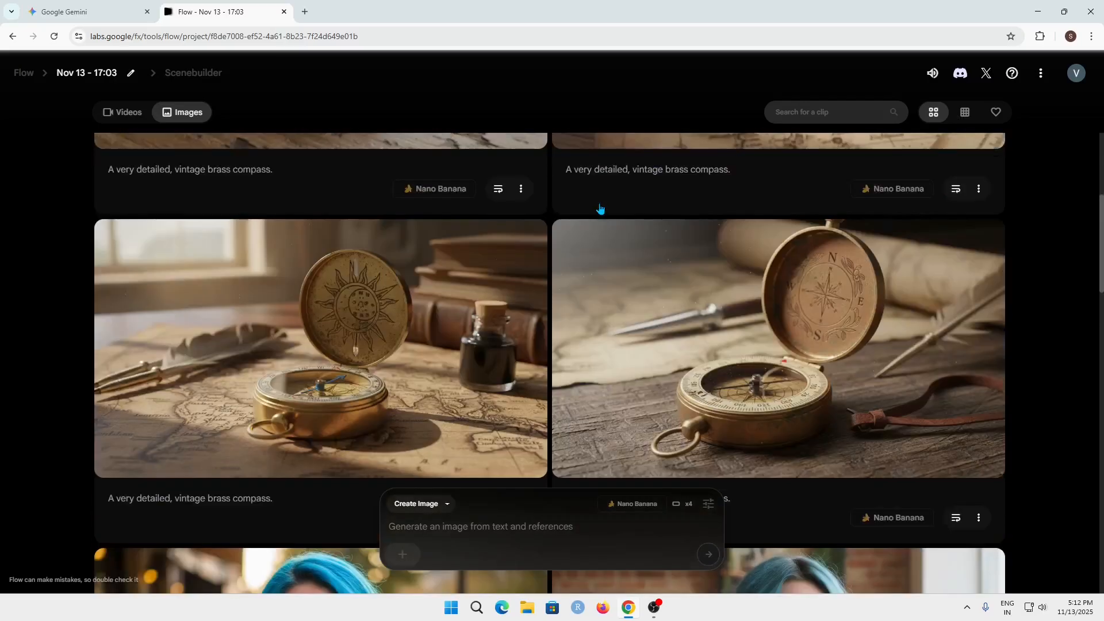
{"action": "scroll", "coordinate": [597, 209], "scroll_direction": "down", "scroll_amount": 4}
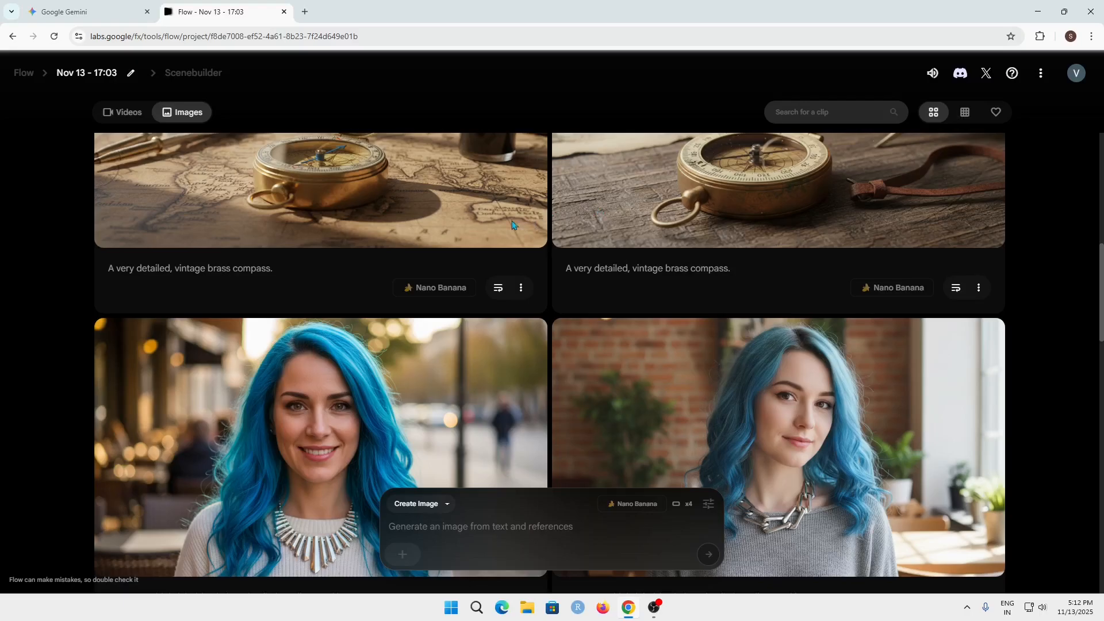
{"action": "scroll", "coordinate": [772, 234], "scroll_direction": "up", "scroll_amount": 7}
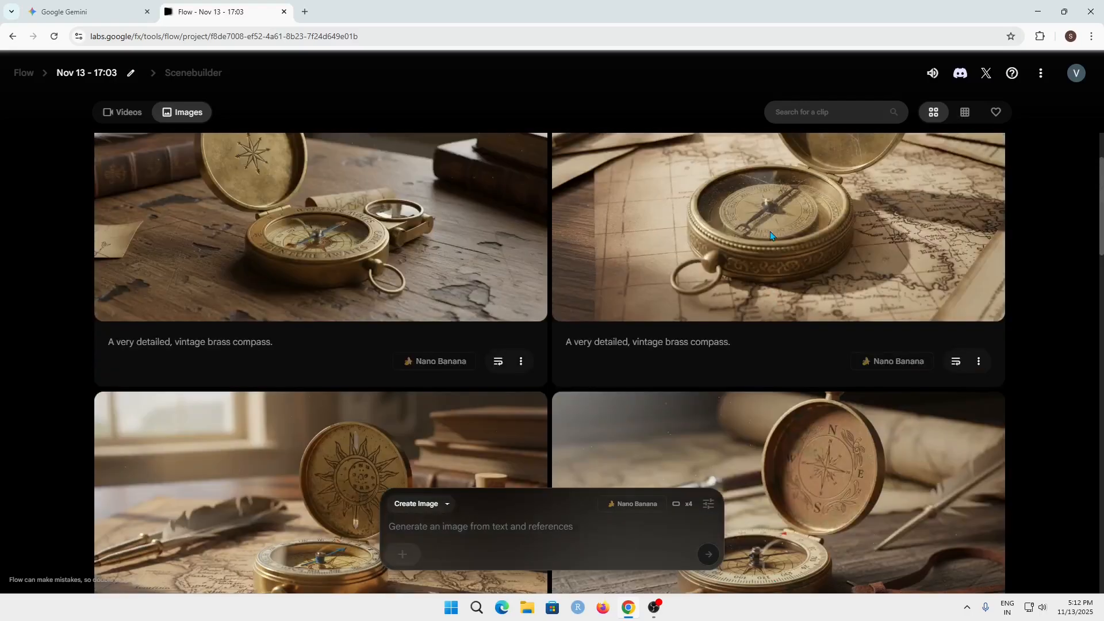
{"action": "scroll", "coordinate": [770, 233], "scroll_direction": "up", "scroll_amount": 1}
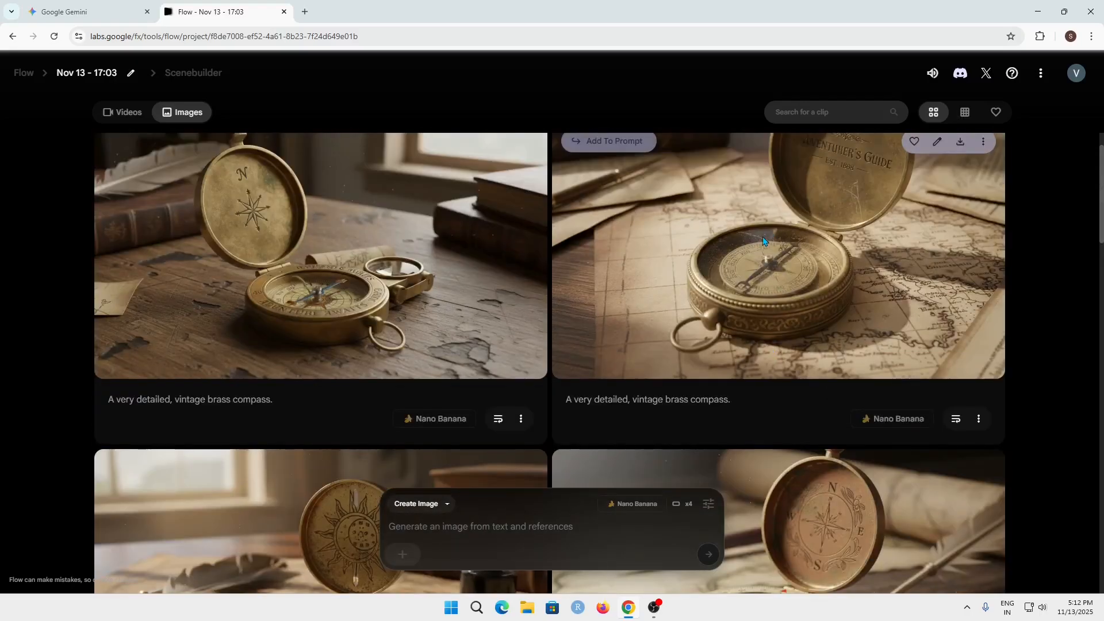
{"action": "scroll", "coordinate": [758, 241], "scroll_direction": "up", "scroll_amount": 1}
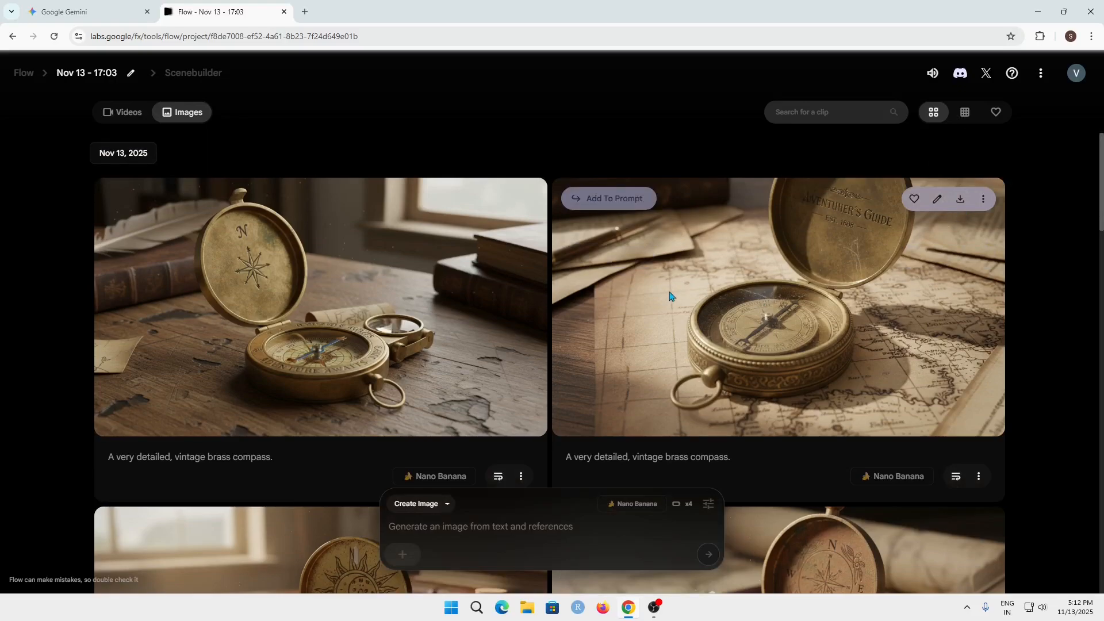
{"action": "left_click", "coordinate": [113, 120]}
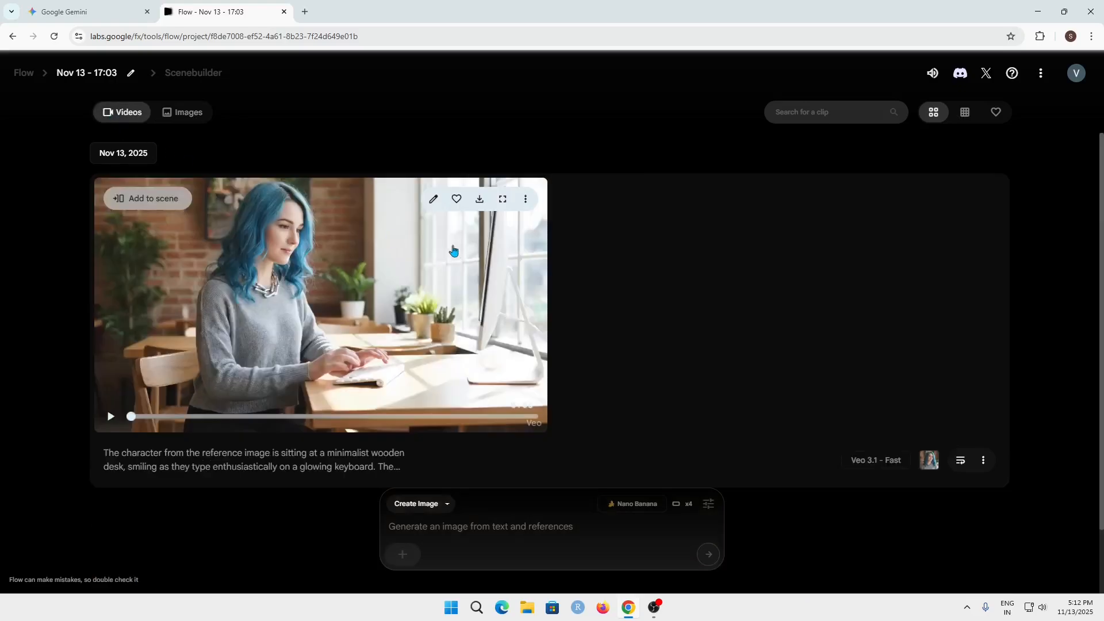
- Show the project's images and check the account's remaining AI credits
{"action": "left_click", "coordinate": [192, 116]}
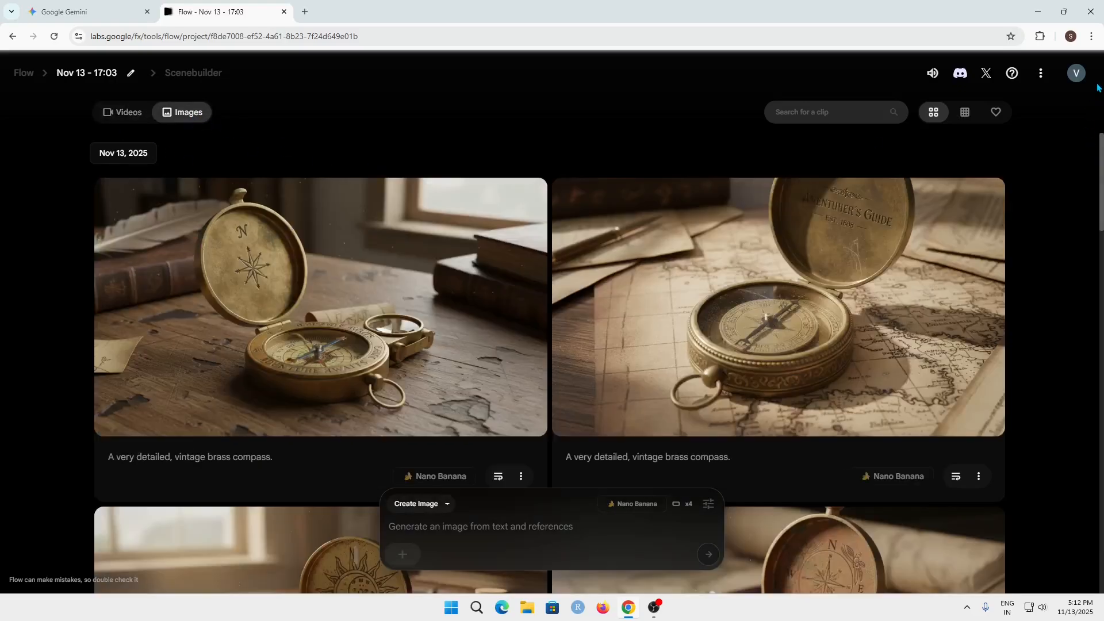
{"action": "left_click", "coordinate": [1076, 73]}
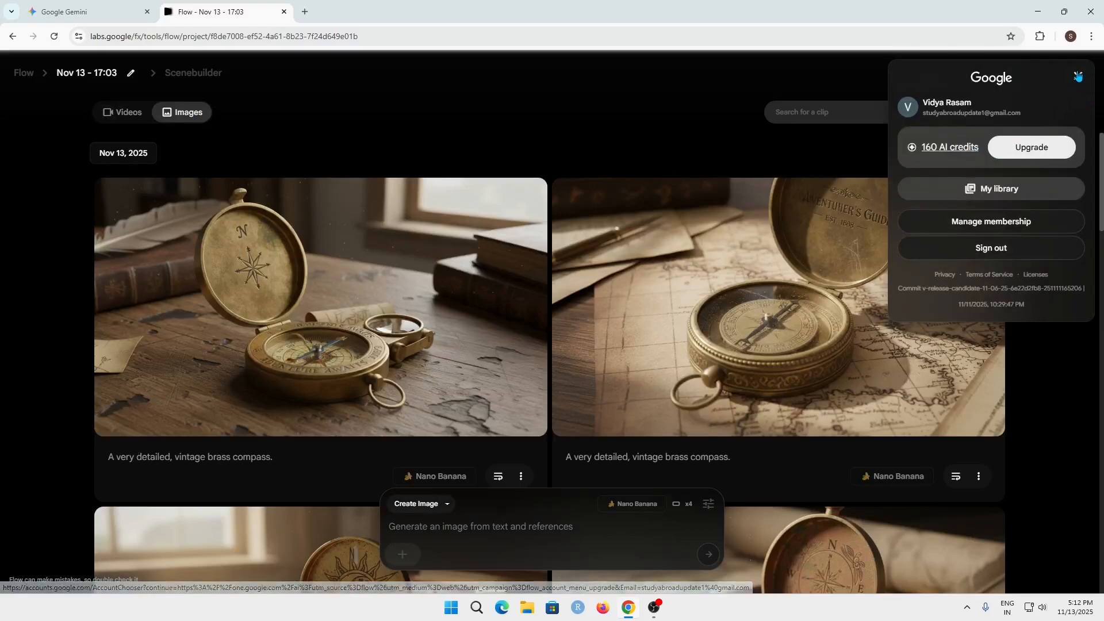
{"action": "left_click", "coordinate": [1078, 76]}
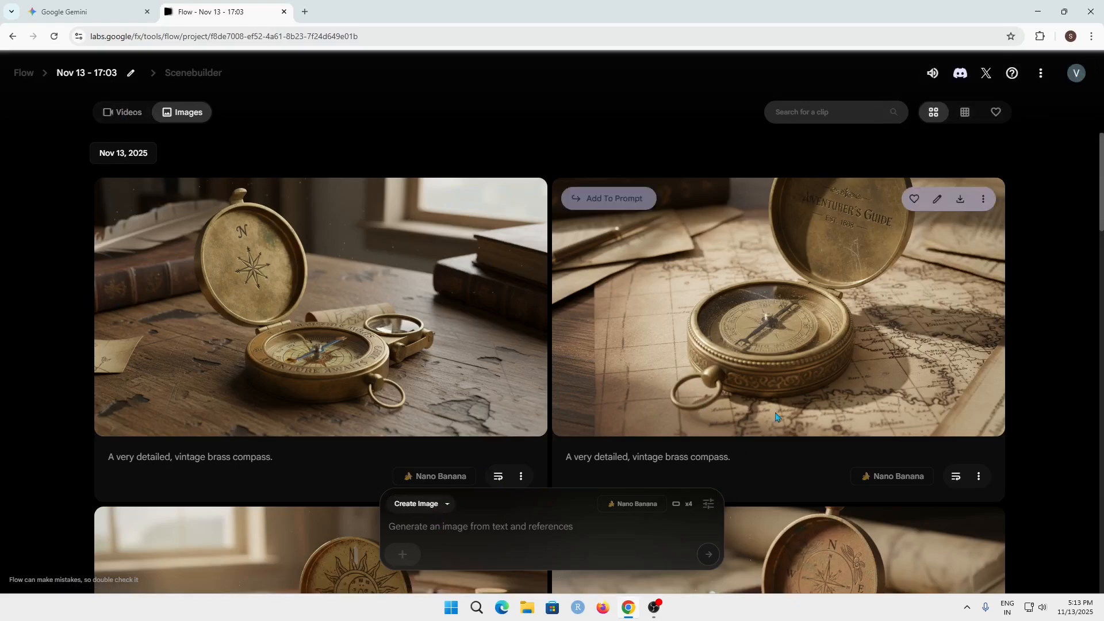
{"action": "left_click", "coordinate": [1076, 75]}
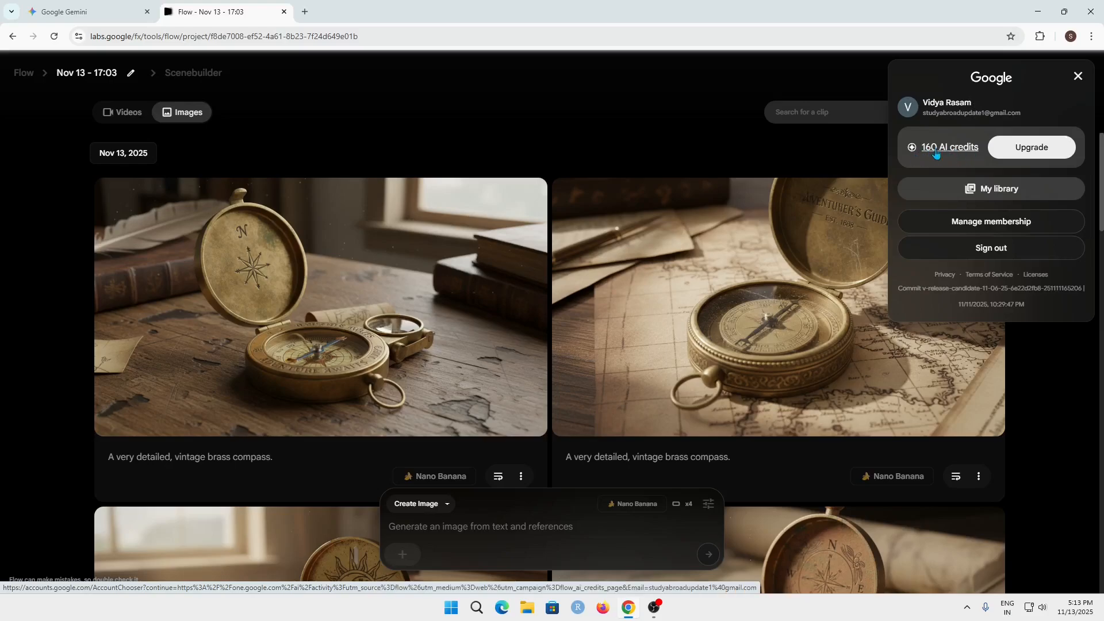
{"action": "left_click", "coordinate": [1078, 76]}
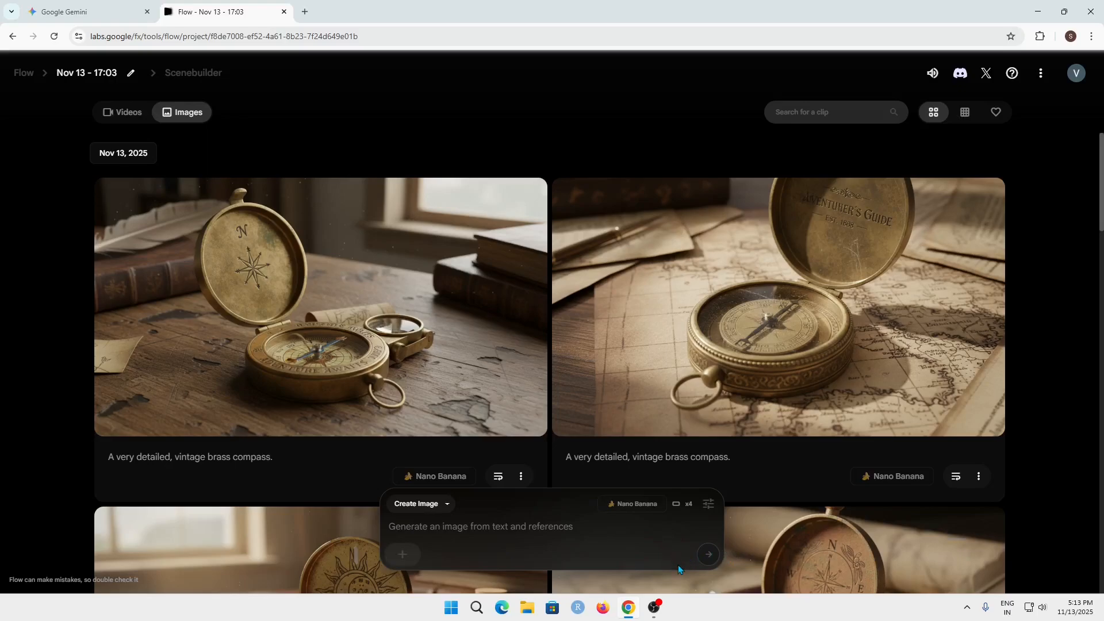
{"action": "left_click", "coordinate": [1076, 73]}
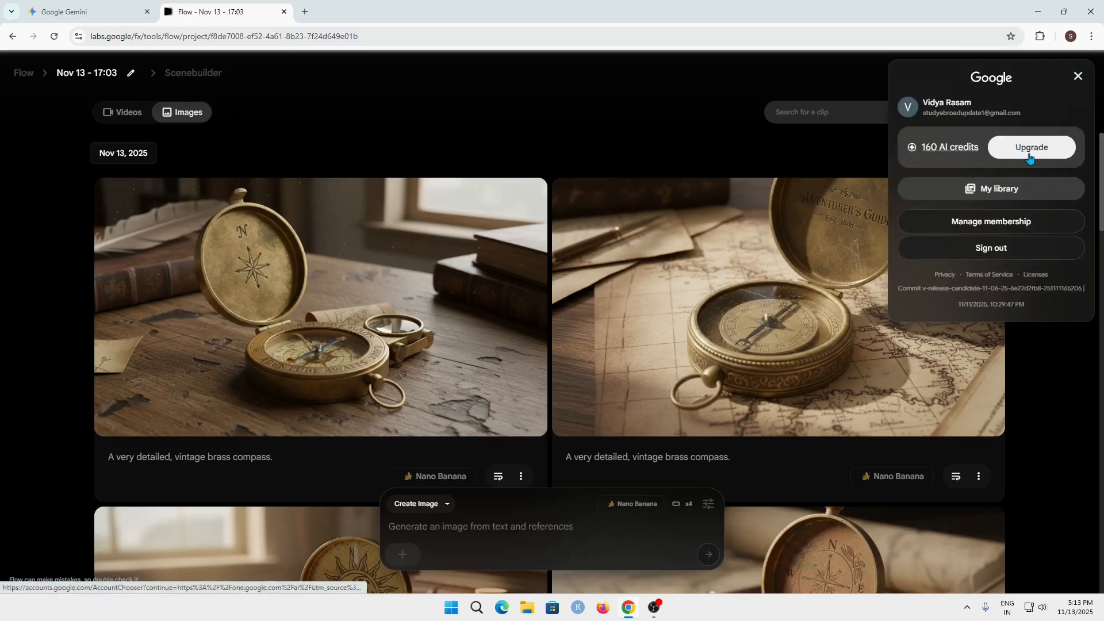
{"action": "left_click", "coordinate": [1080, 78]}
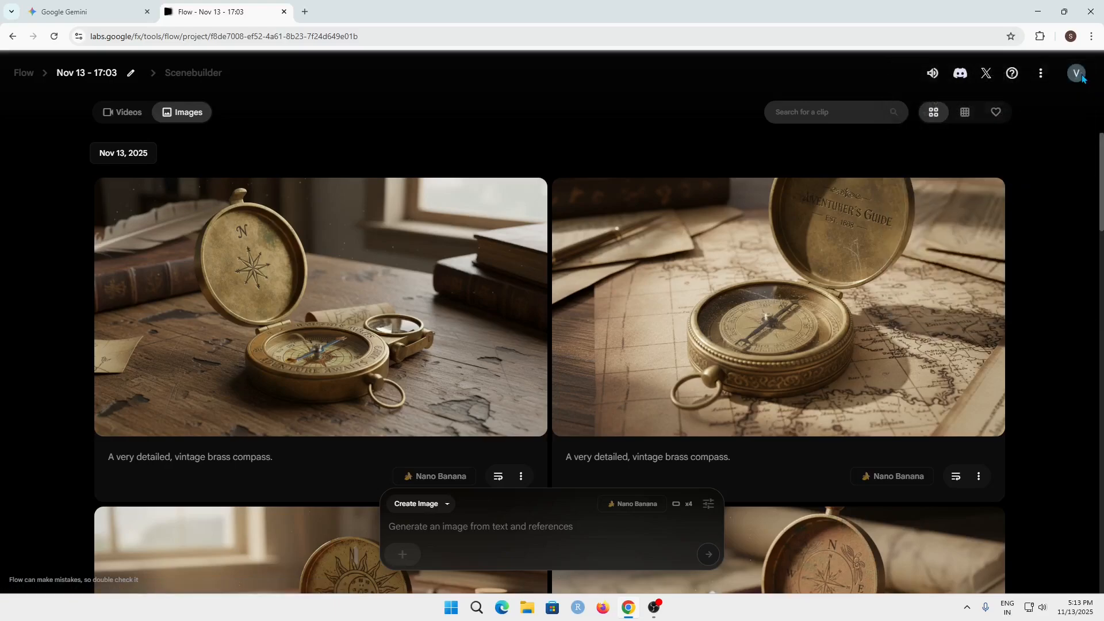
- Add the "Adventurer's Guide" compass image to the prompt and paste the "A hand with torn leather gloves gently sets the brass compass…" scene description
{"action": "mouse_move", "coordinate": [792, 272]}
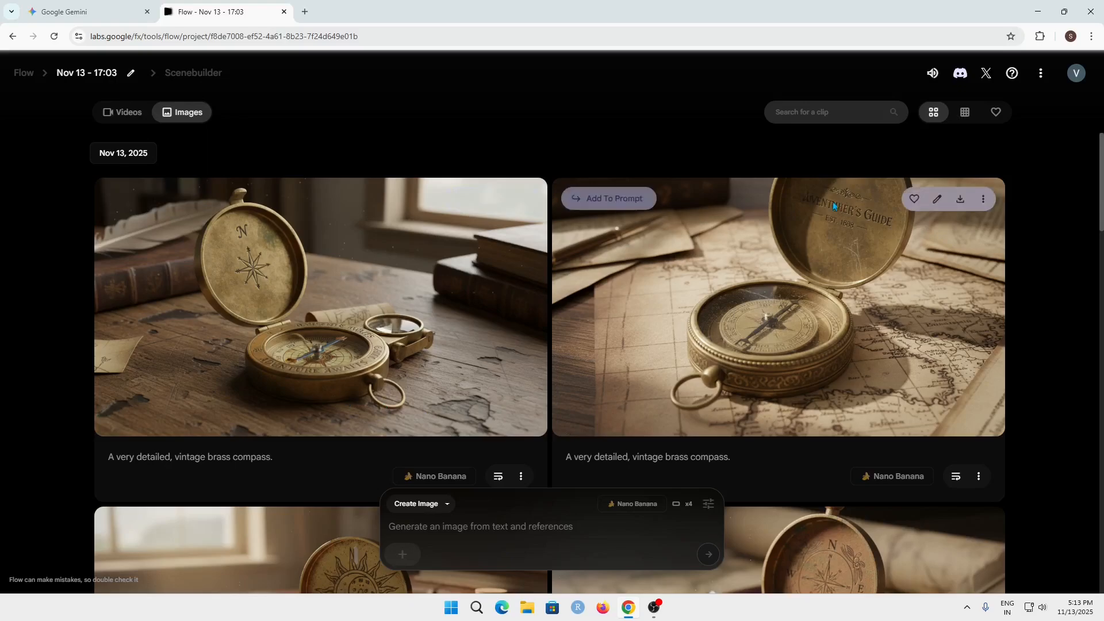
{"action": "left_click", "coordinate": [613, 202]}
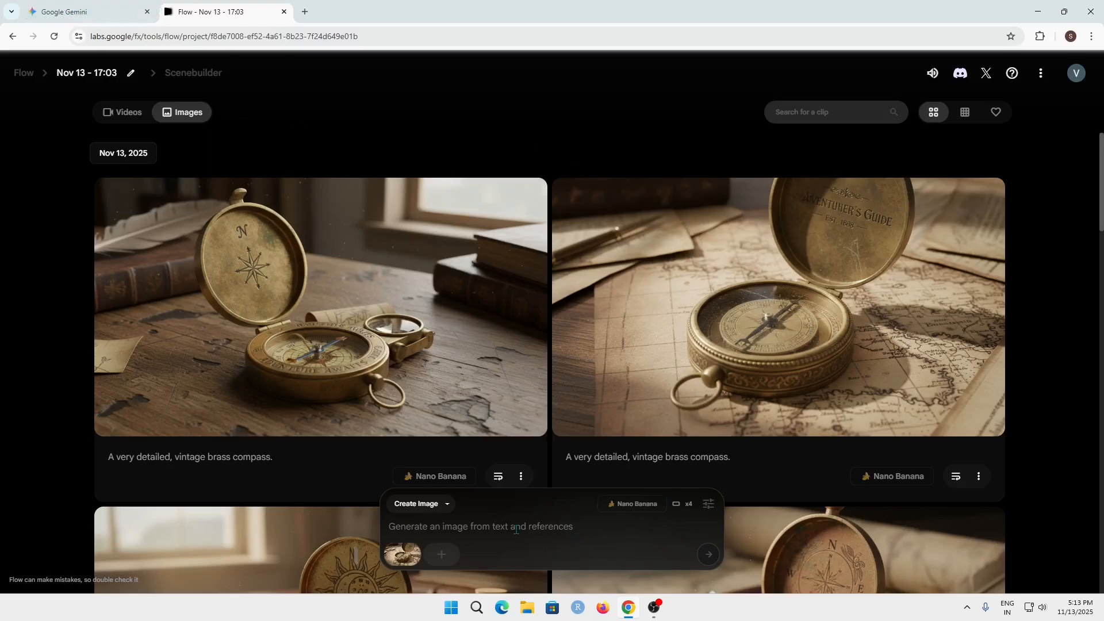
{"action": "left_click", "coordinate": [458, 531]}
{"action": "type", "text": "A hand with torn leather gloves gently sets the brass compass from the reference image onto a rough, dusty map spread out on a wooden barrel. A single, powerful beam of light streams down from above, casting deep shadows. Film noir aesthetic, extreme close-up on the compass, high contrast."}
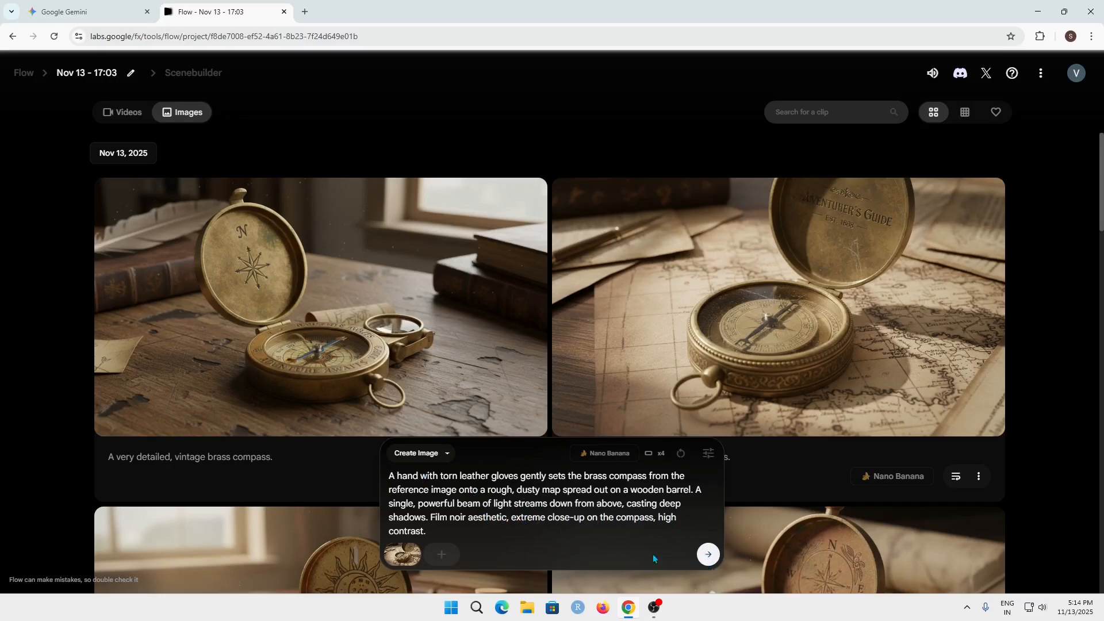
- Switch the compass prompt from image creation to Ingredients to Video and submit it with Veo 3.1 - Fast and one output
{"action": "left_click", "coordinate": [419, 454]}
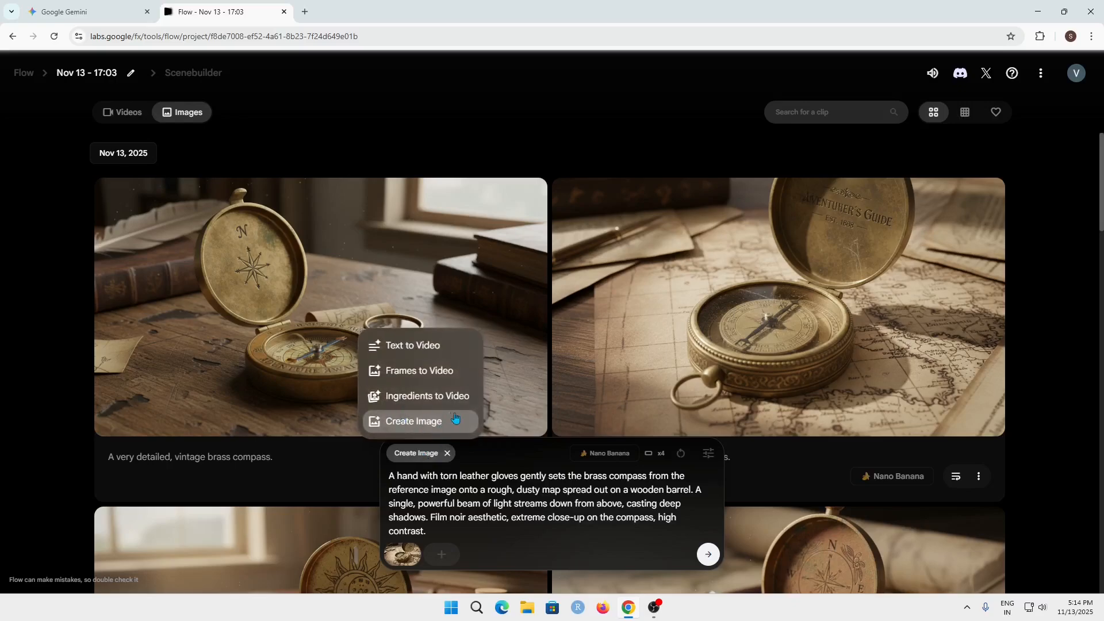
{"action": "left_click", "coordinate": [426, 397]}
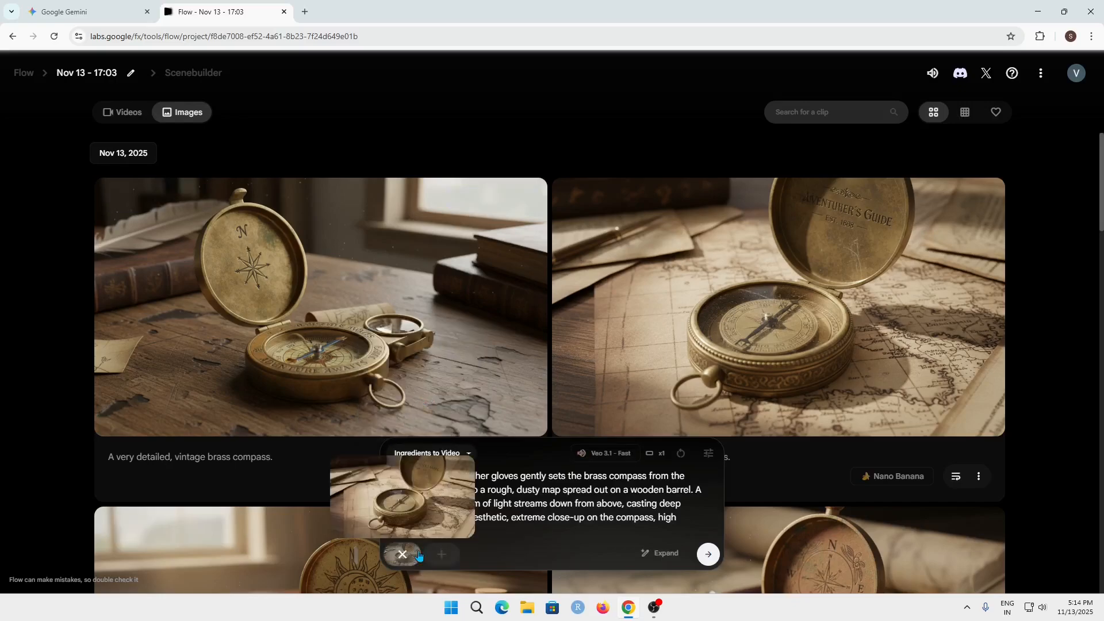
{"action": "left_click", "coordinate": [709, 555]}
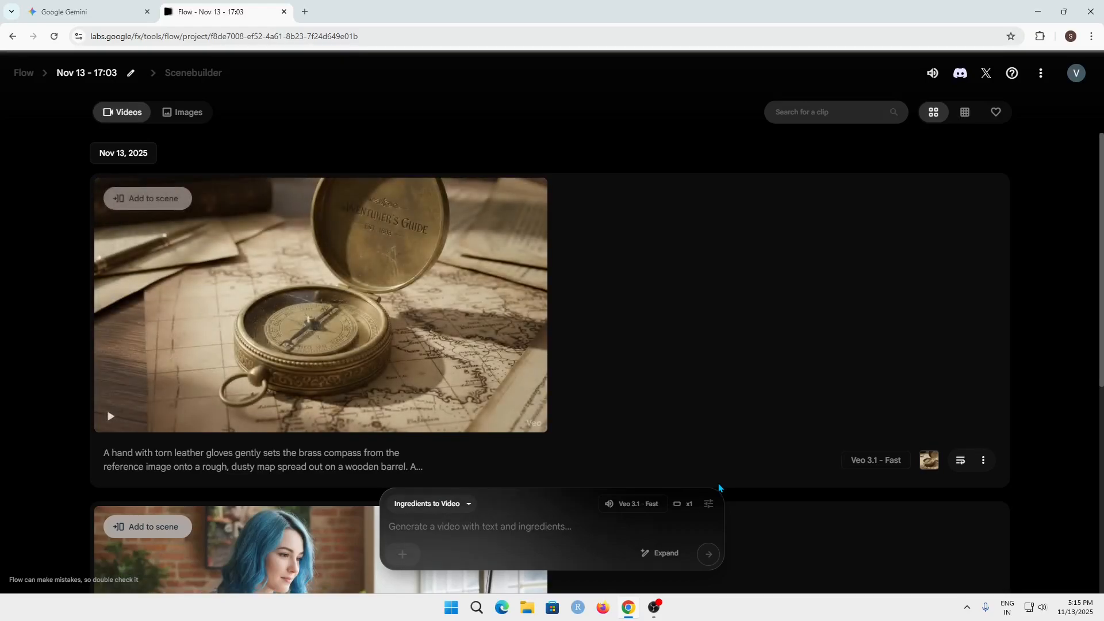
- Play the generated brass compass video in full screen
{"action": "mouse_move", "coordinate": [395, 300]}
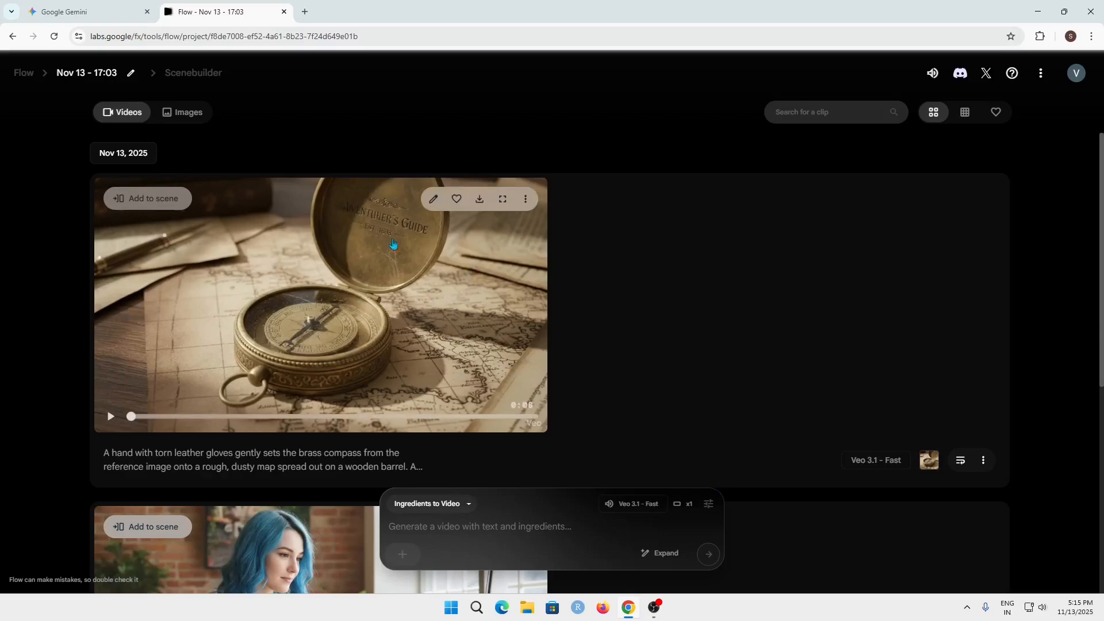
{"action": "left_click", "coordinate": [504, 201]}
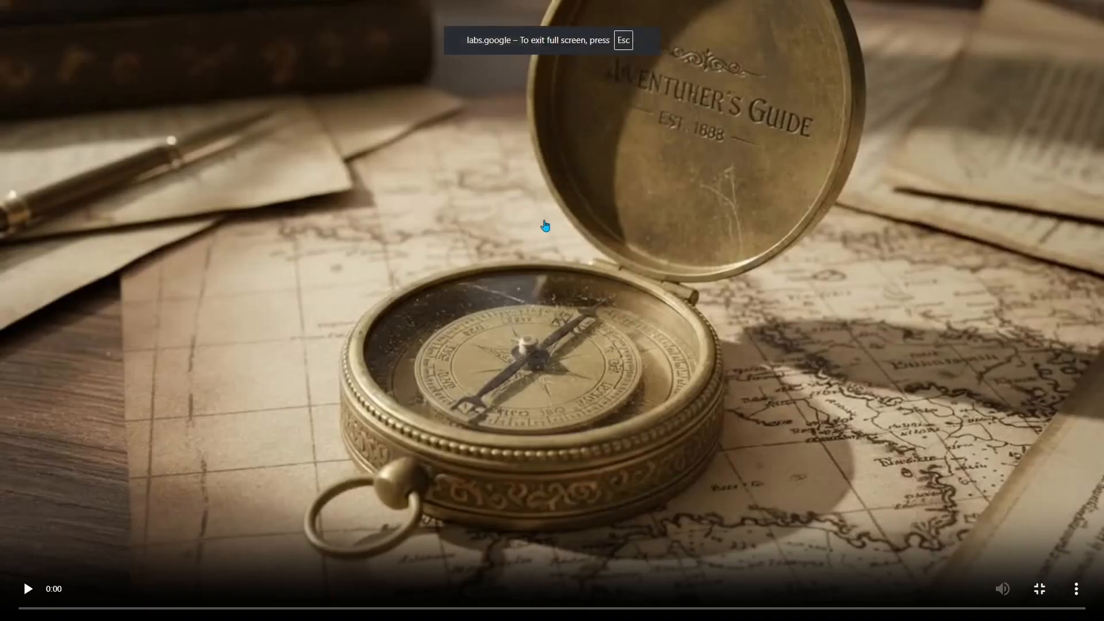
{"action": "left_click", "coordinate": [522, 272]}
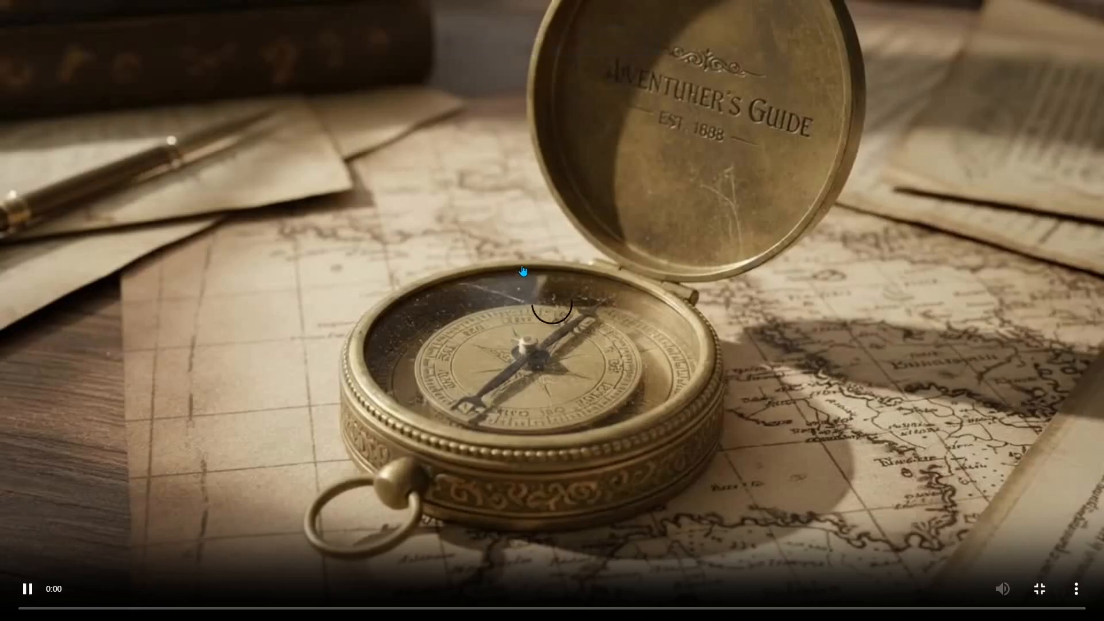